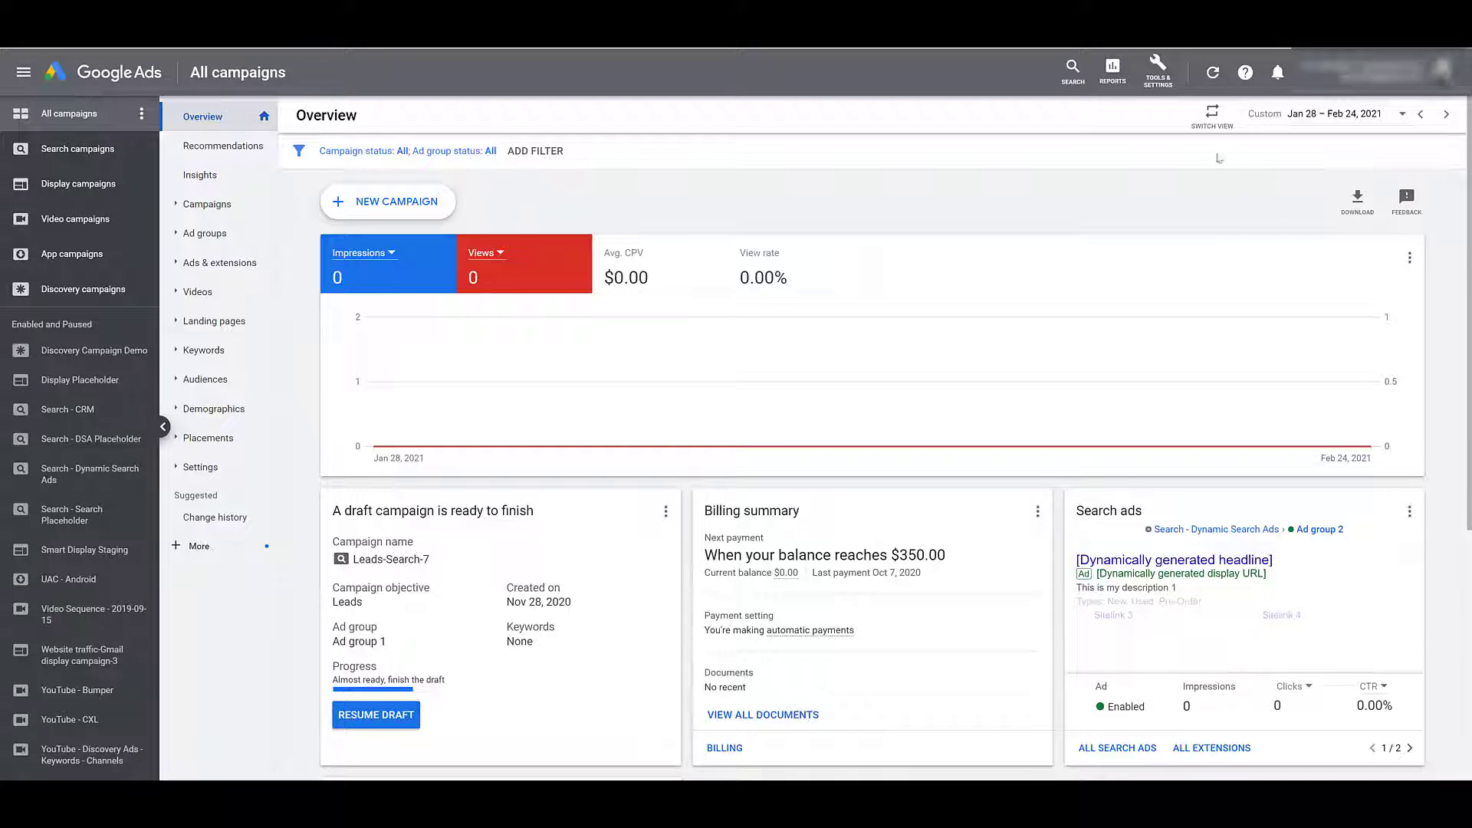
Start a new shared budget named "Search" with an average daily spend of $25
left_click(1163, 86)
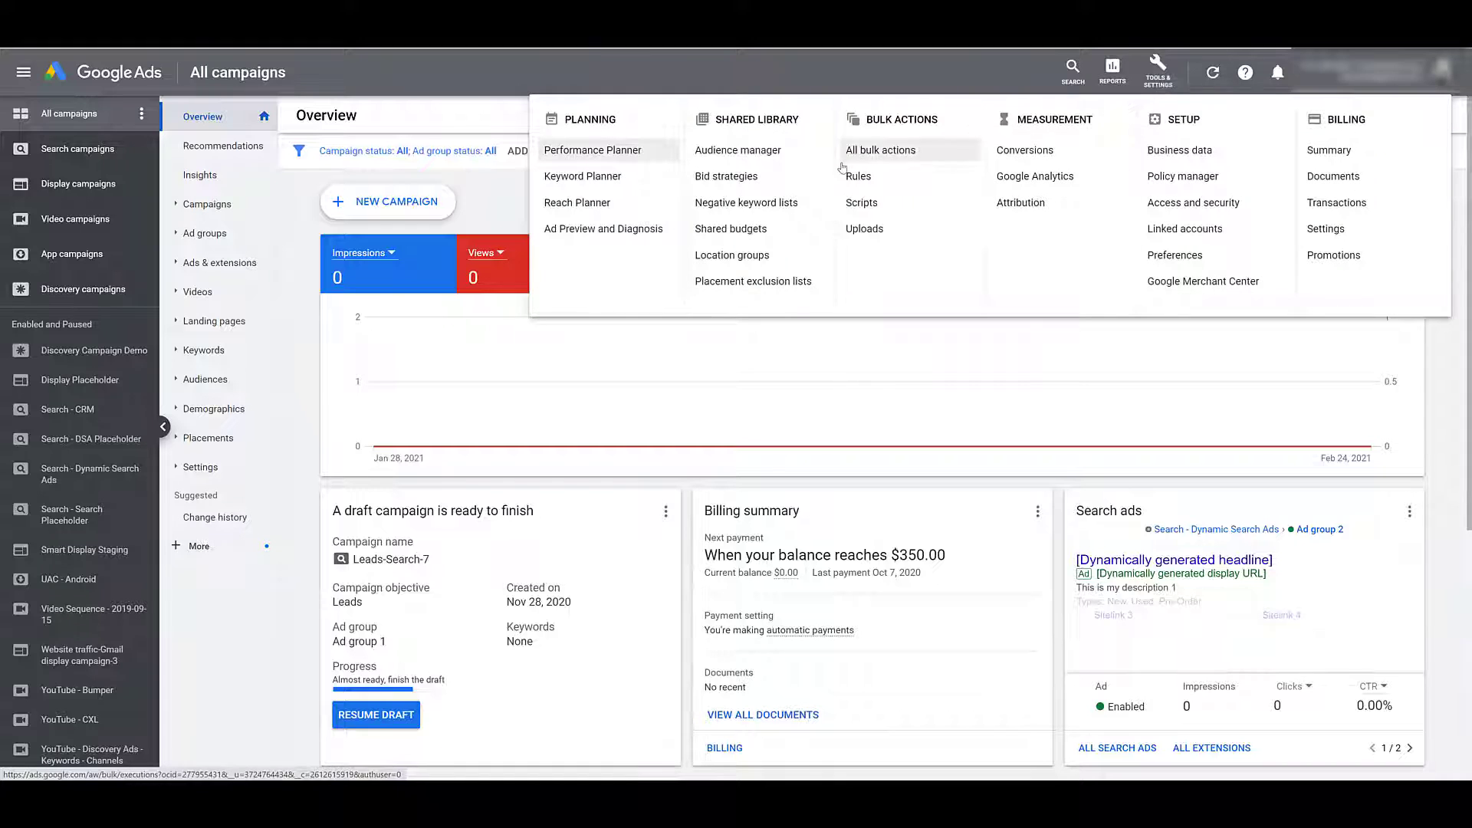
left_click(791, 238)
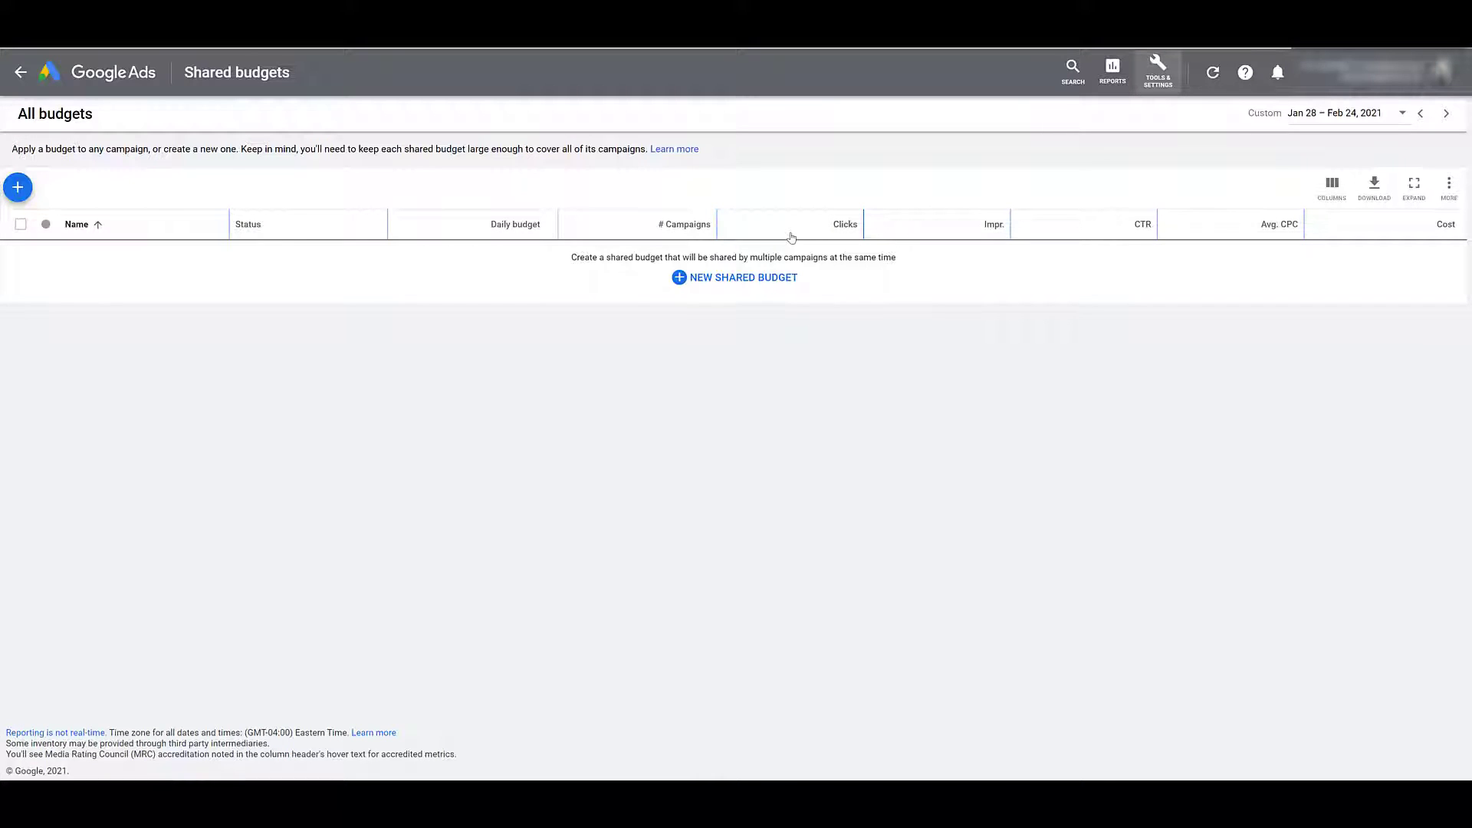
left_click(759, 278)
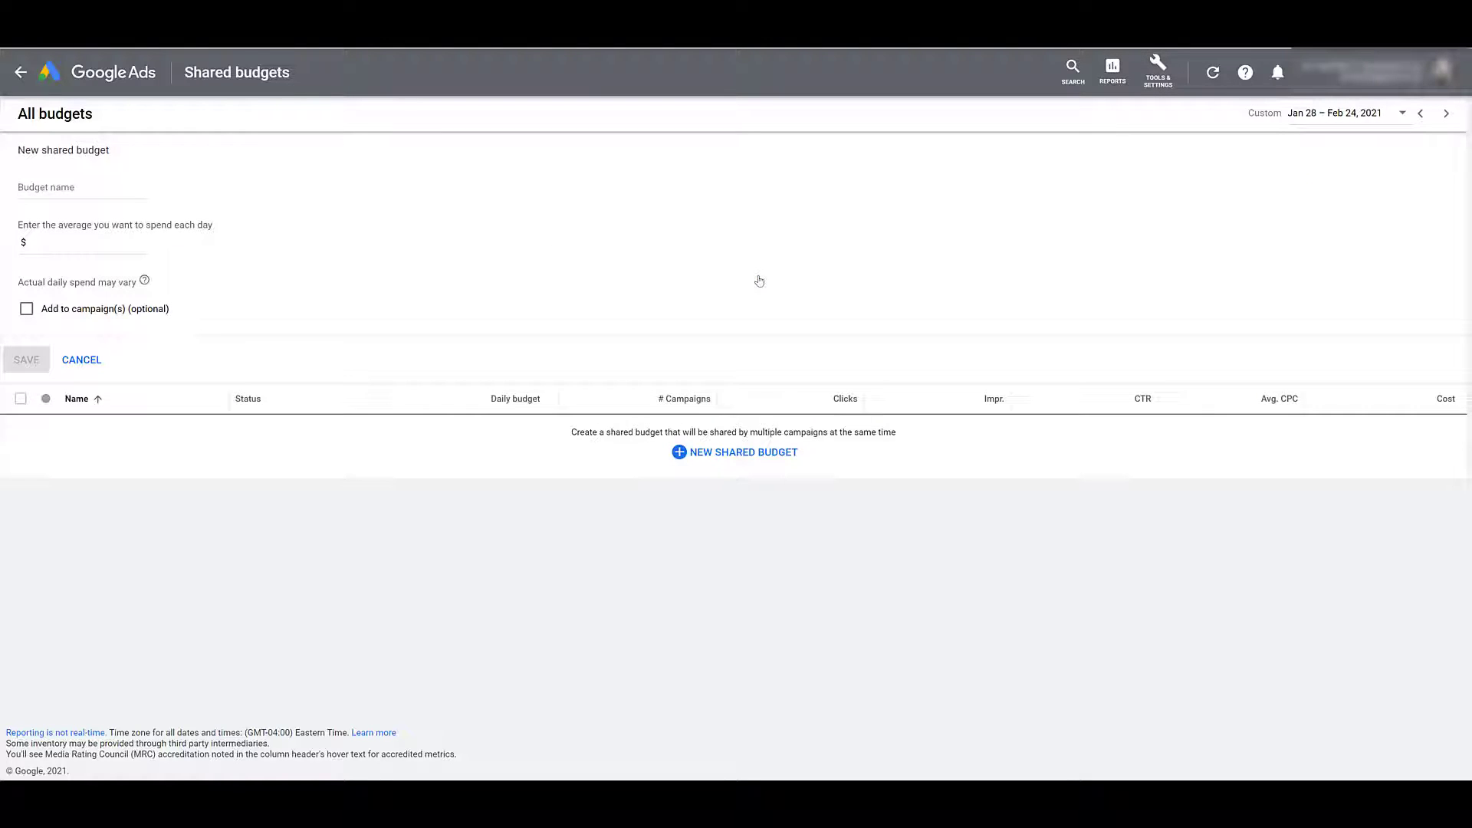
left_click(112, 184)
type("Search")
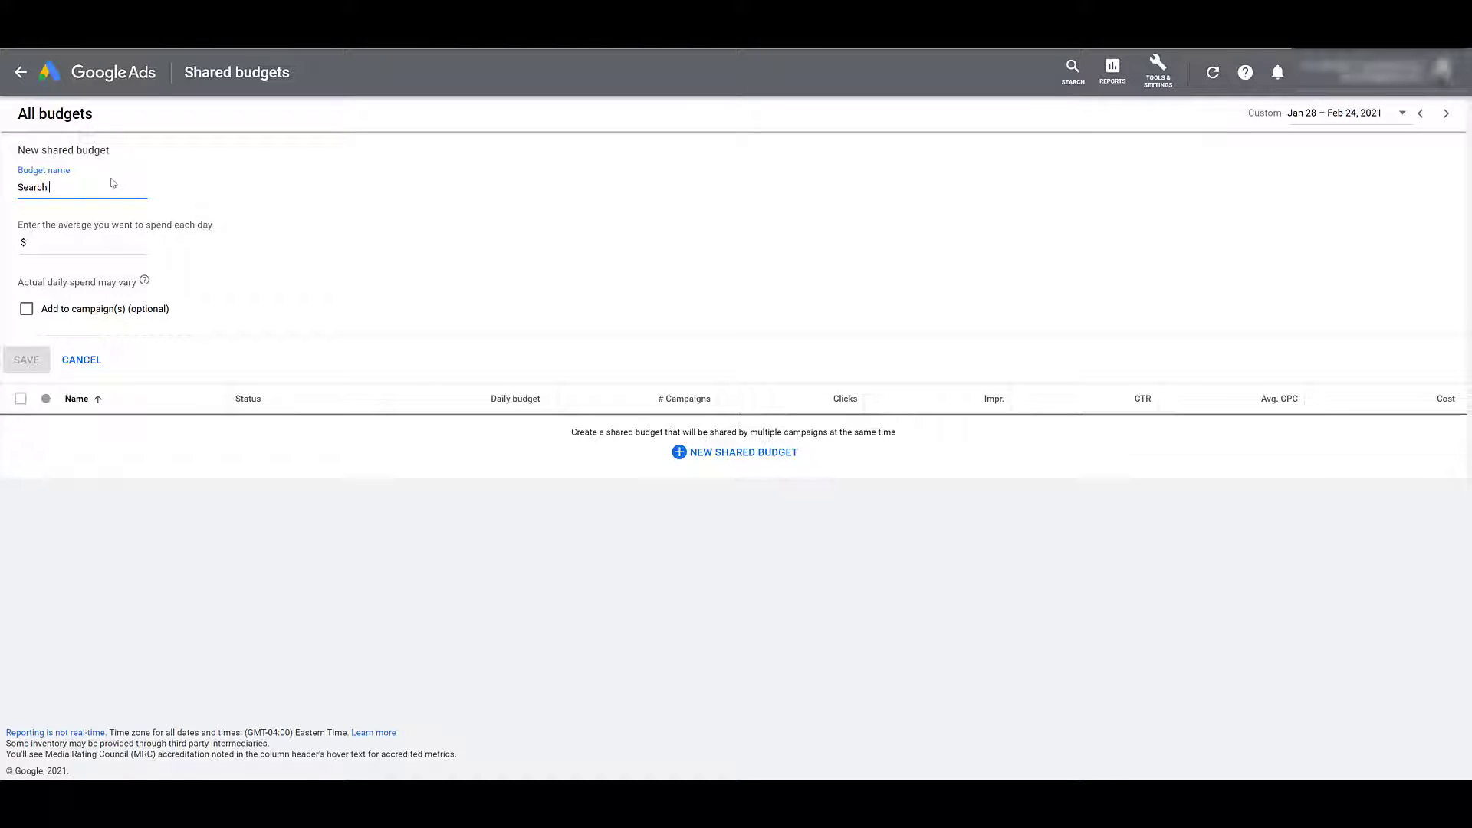
left_click(102, 242)
type("25")
left_click(230, 274)
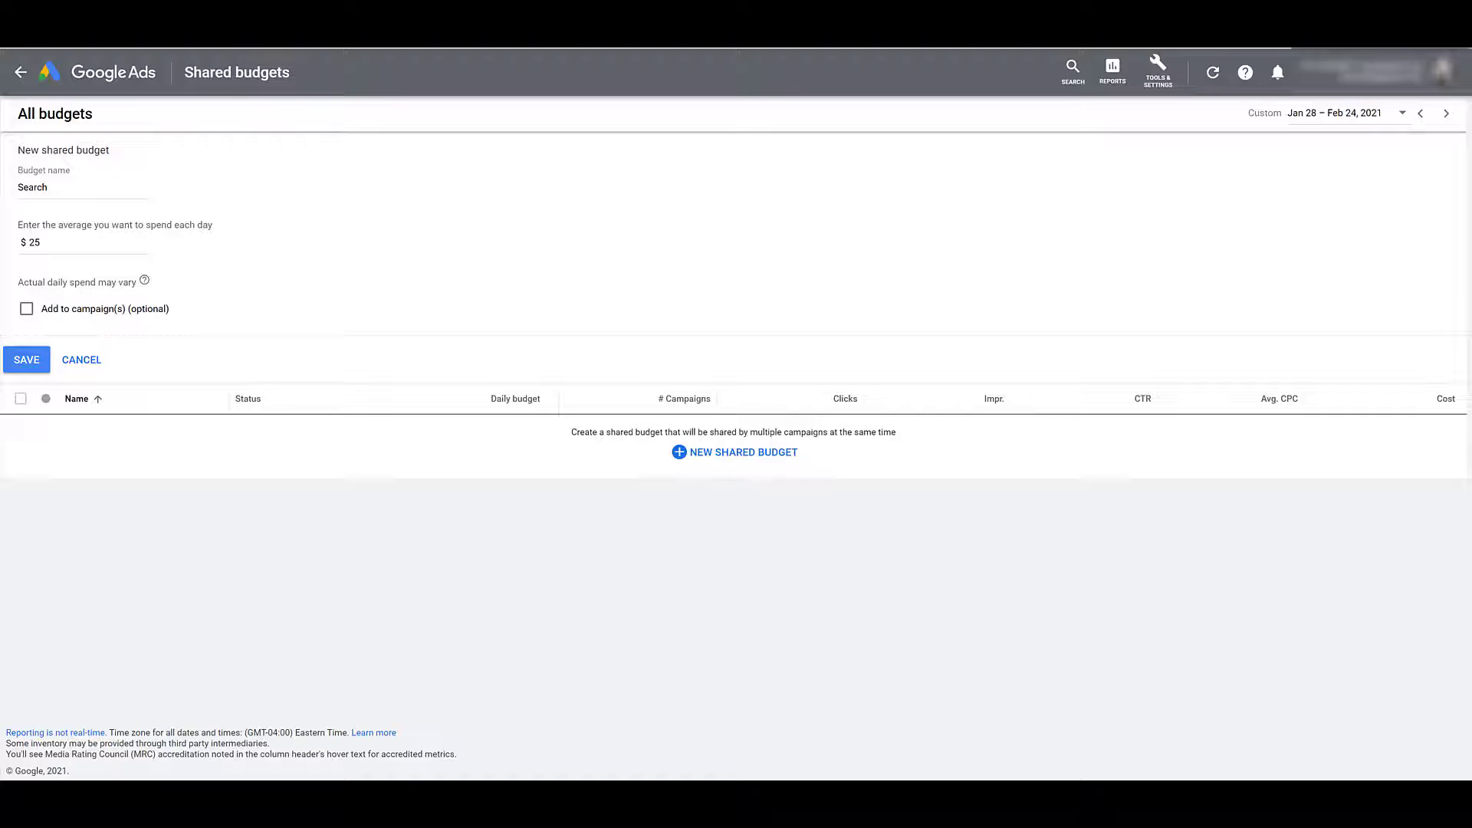
Add the campaigns Search - CRM, Search - DSA Placeholder and Search - Dynamic Search Ads to the new shared budget
left_click(157, 314)
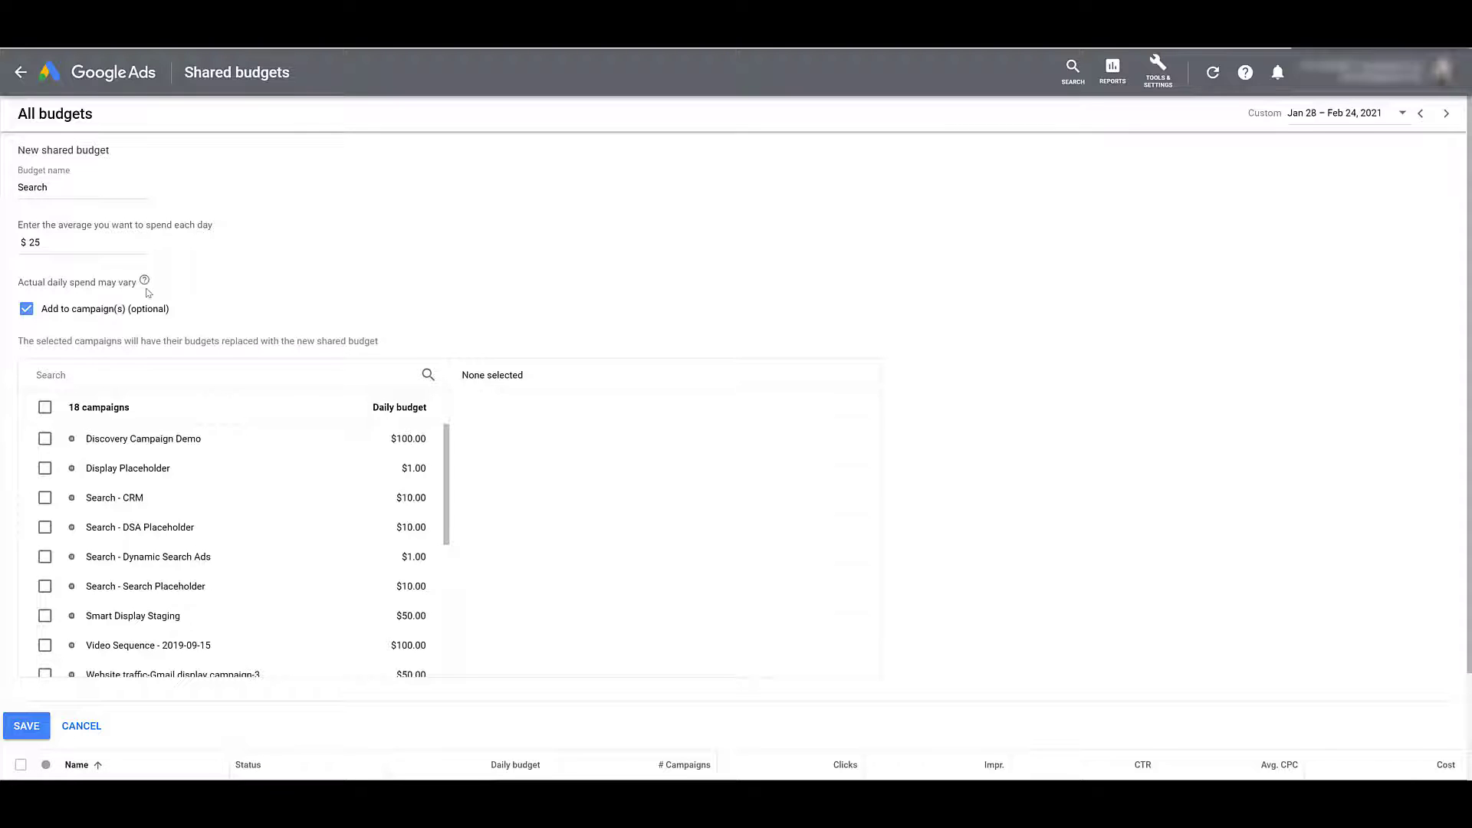
left_click(44, 498)
left_click(45, 526)
left_click(45, 566)
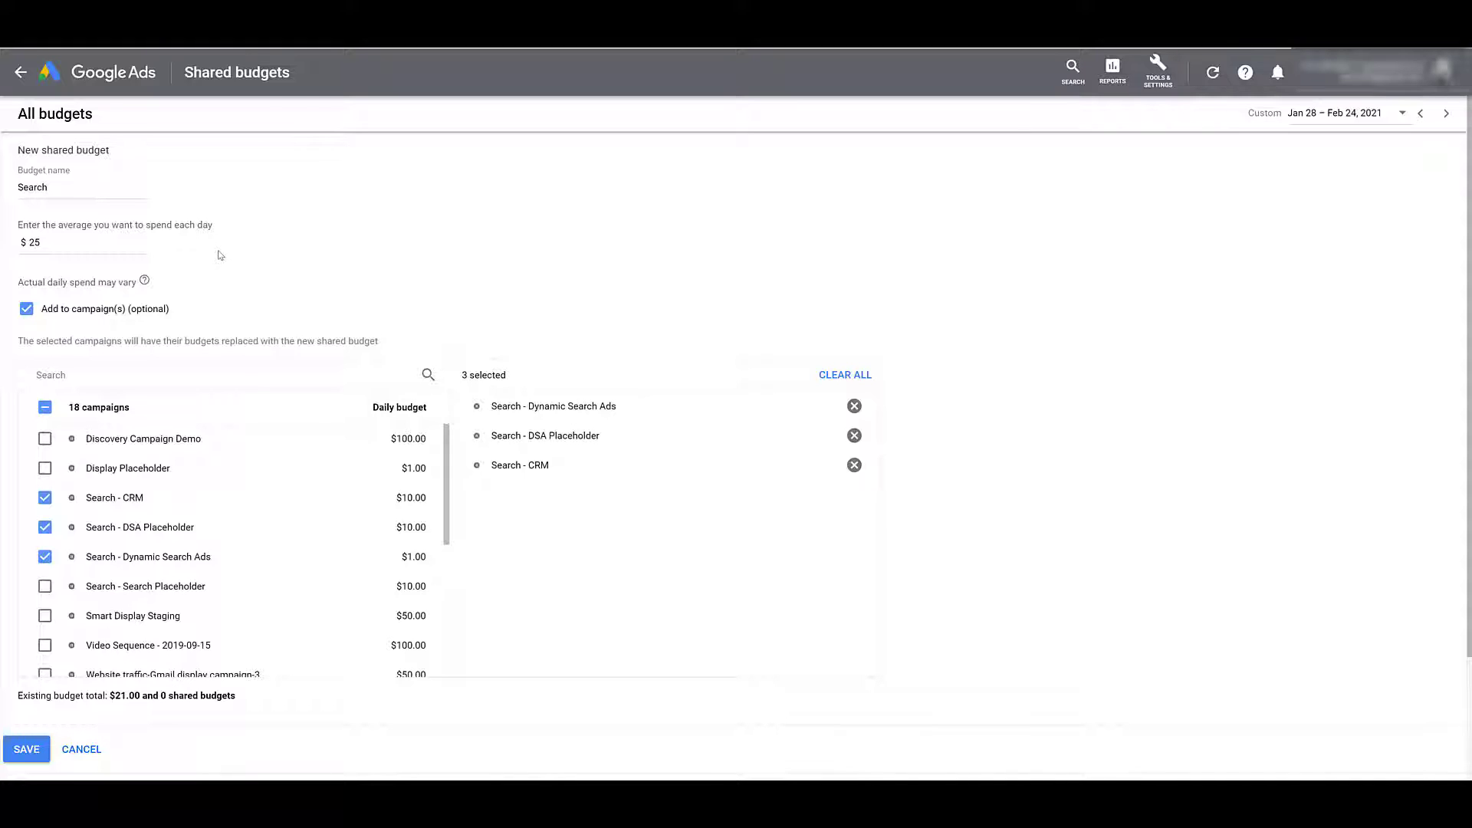
Search the campaign list for "video", clear that search, and save the new shared budget
left_click(227, 375)
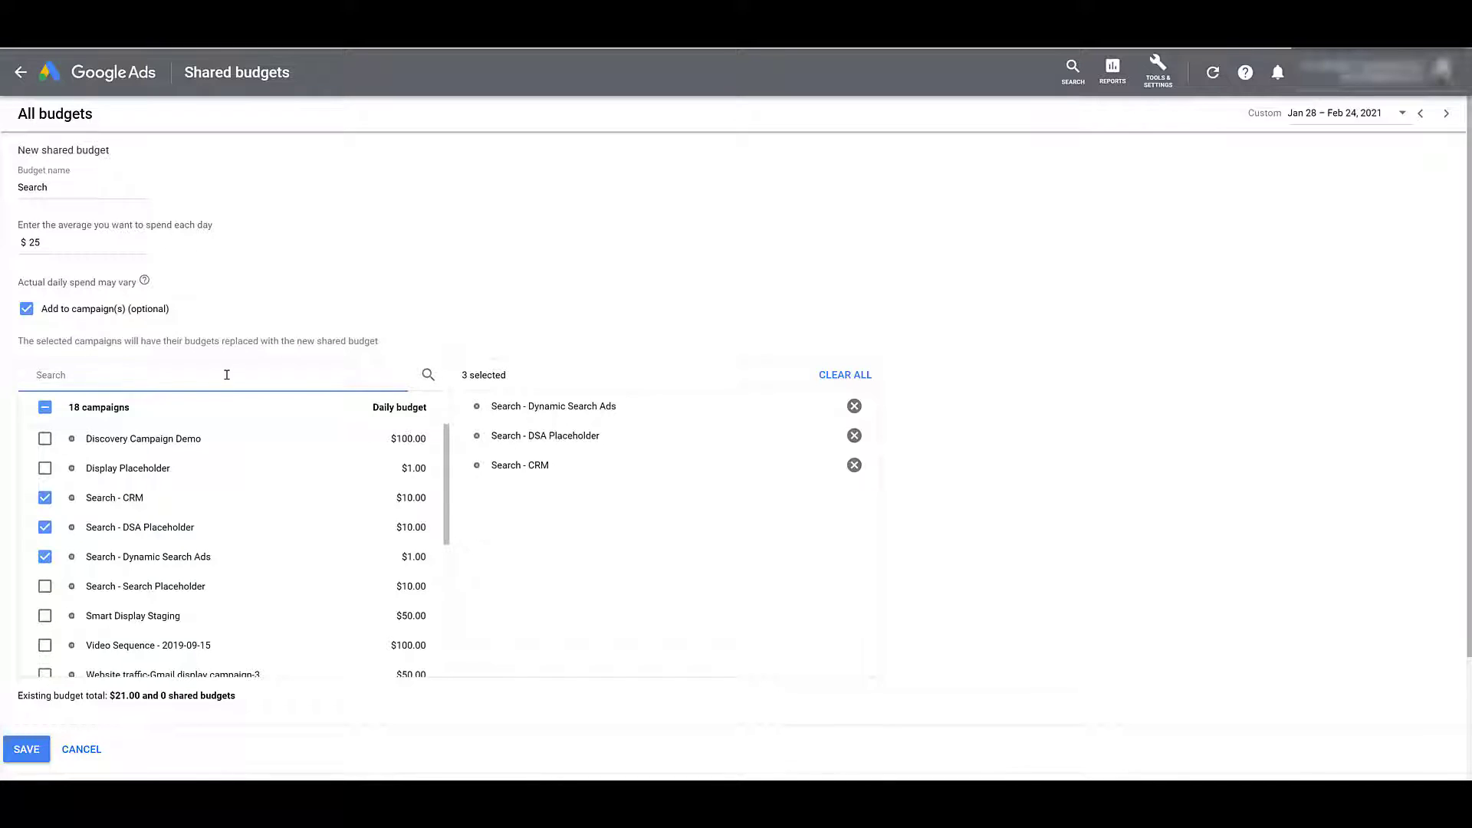
type("video")
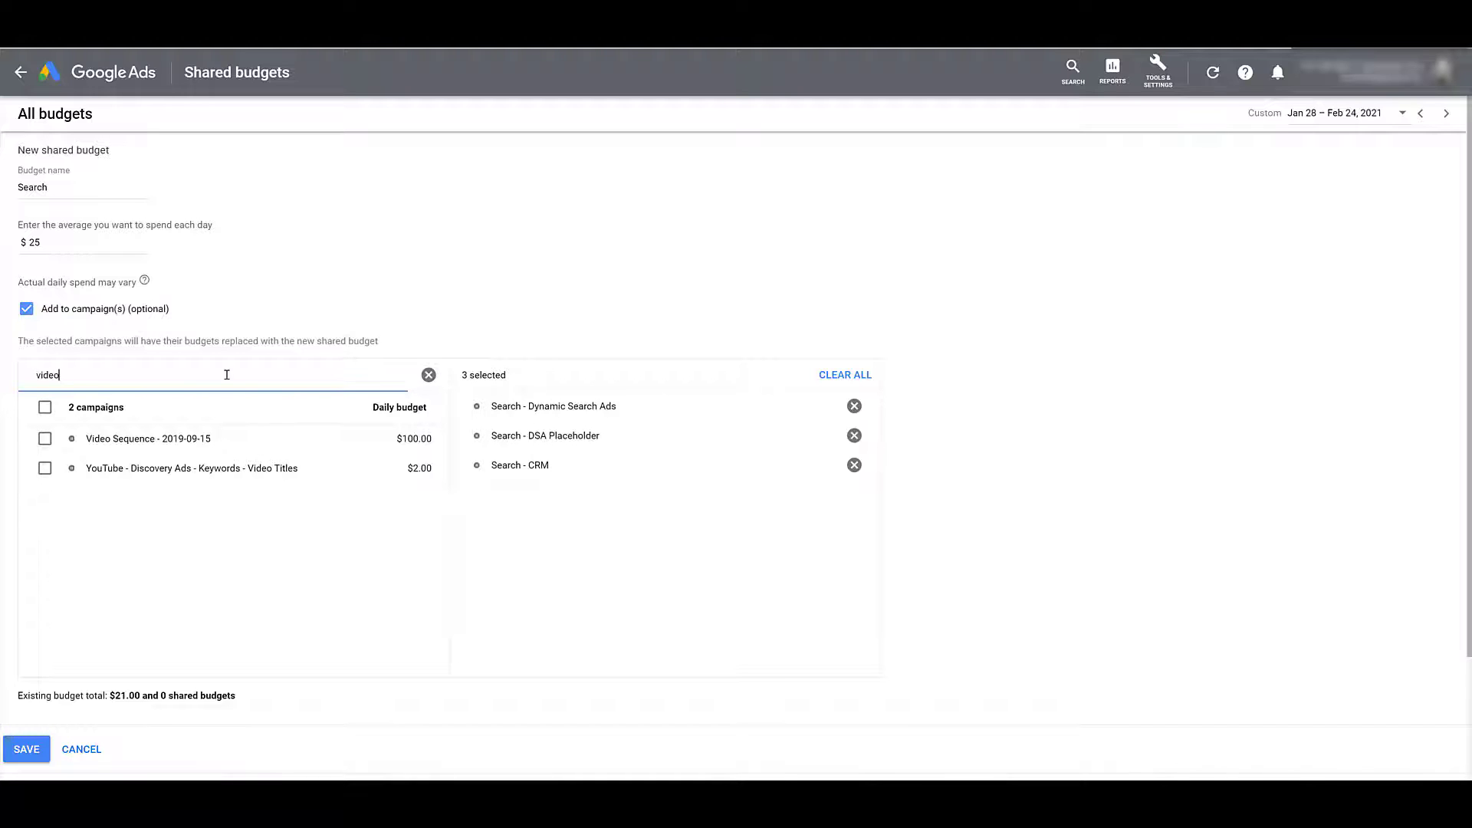
left_click(429, 375)
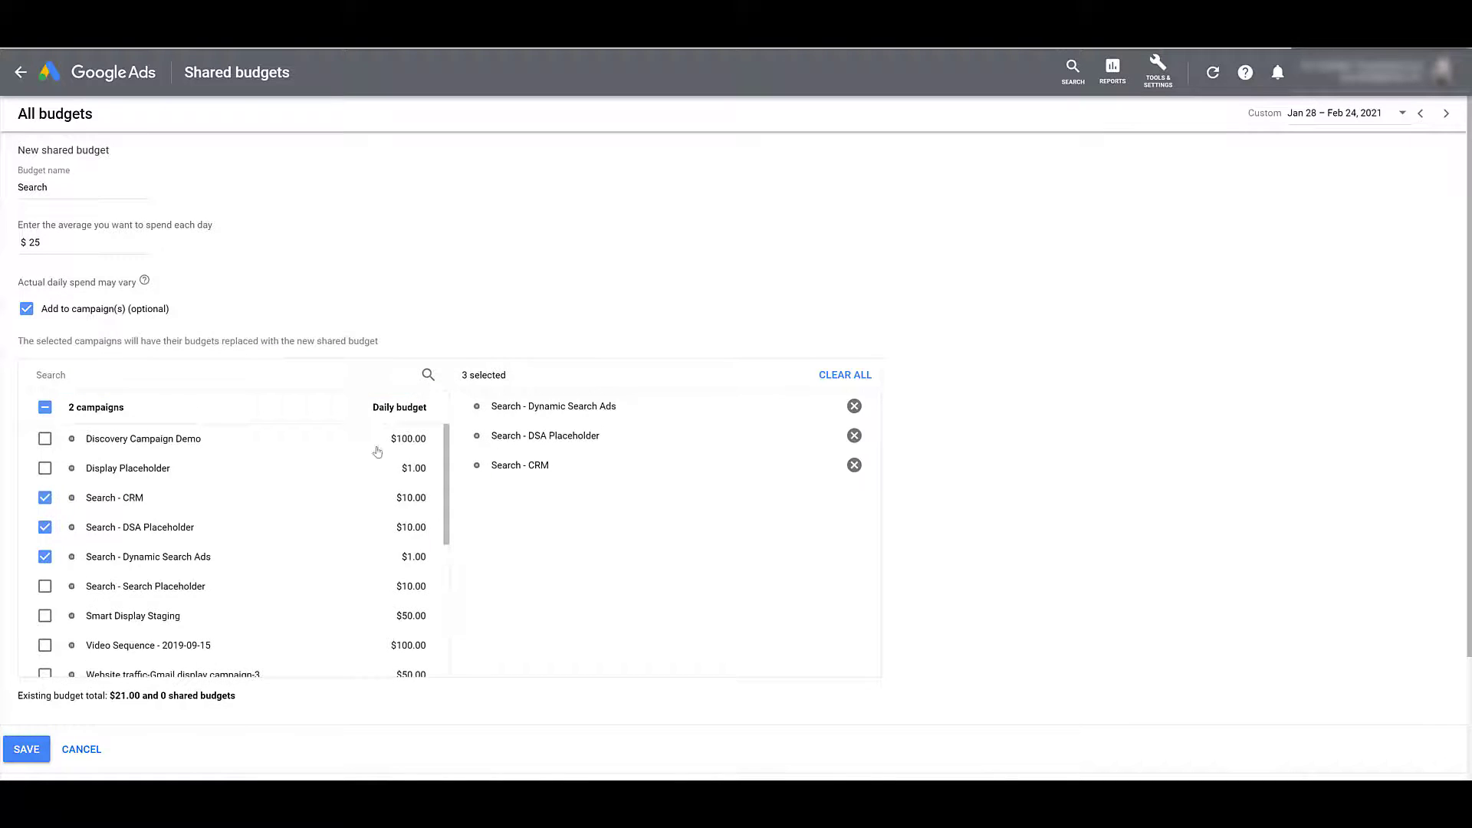
left_click(27, 749)
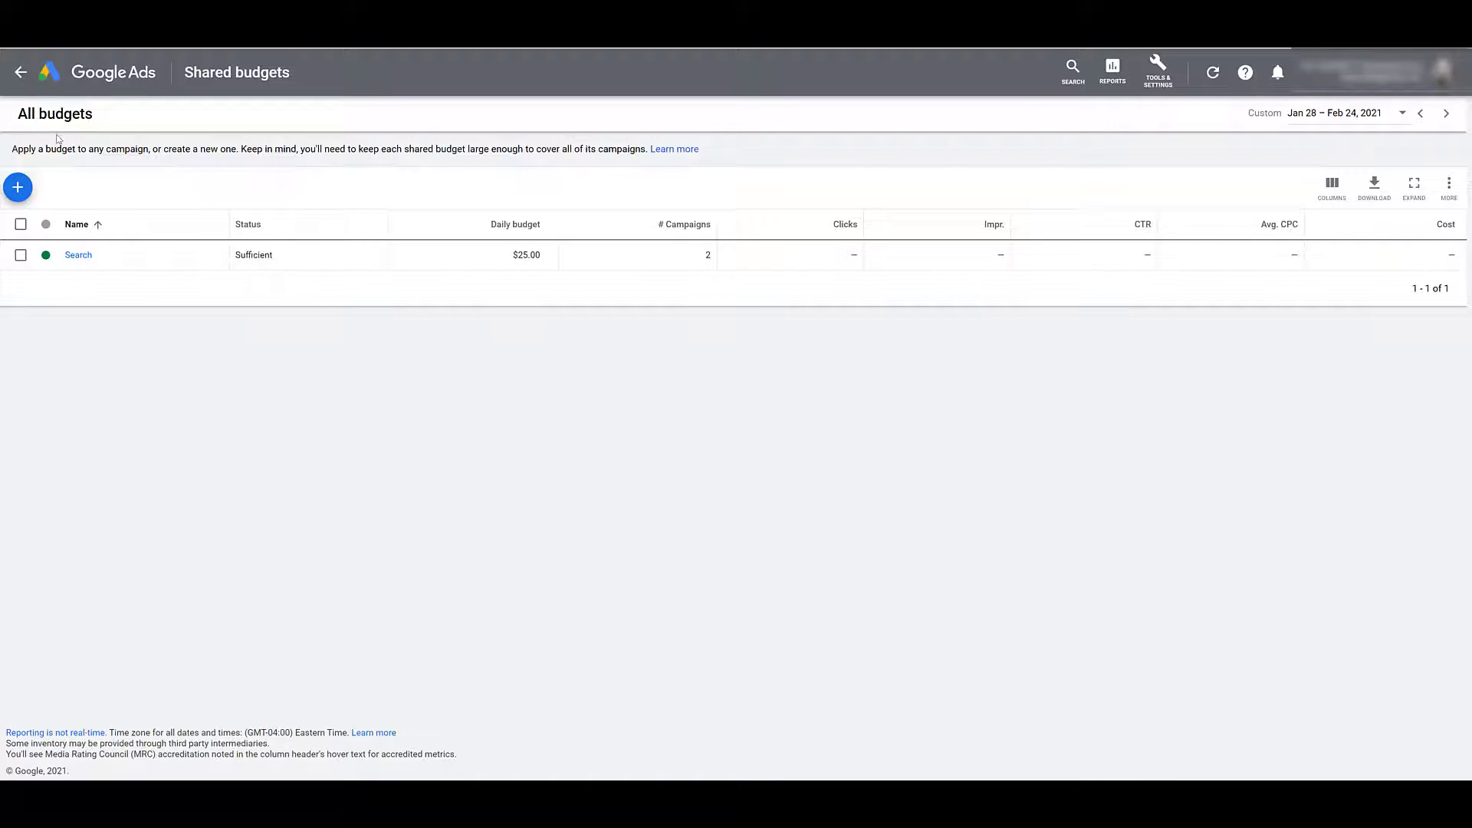
Apply the Search shared budget from the shared library to the Search - Search Placeholder campaign and save its settings
left_click(21, 73)
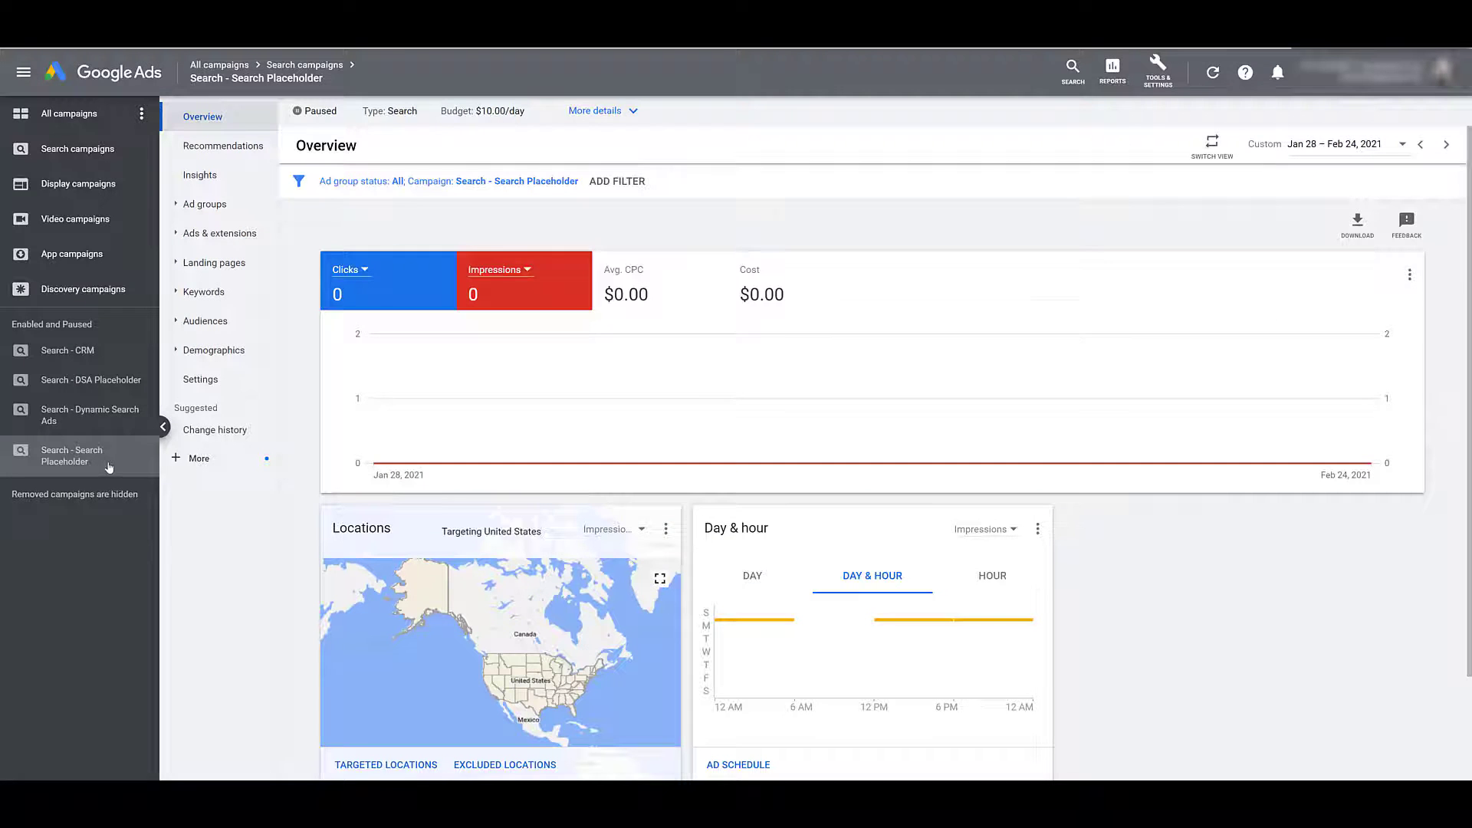
left_click(202, 381)
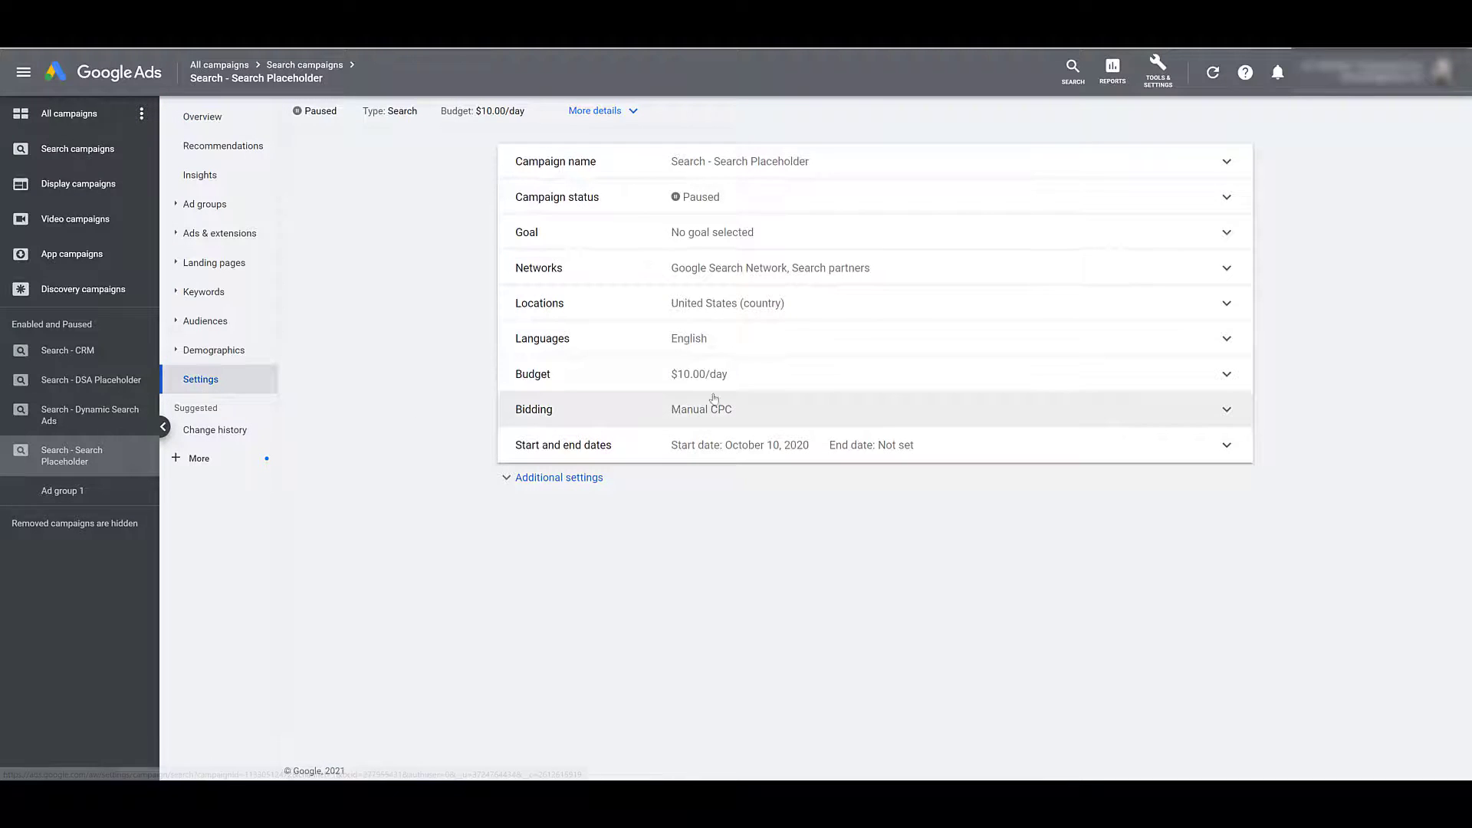
left_click(813, 388)
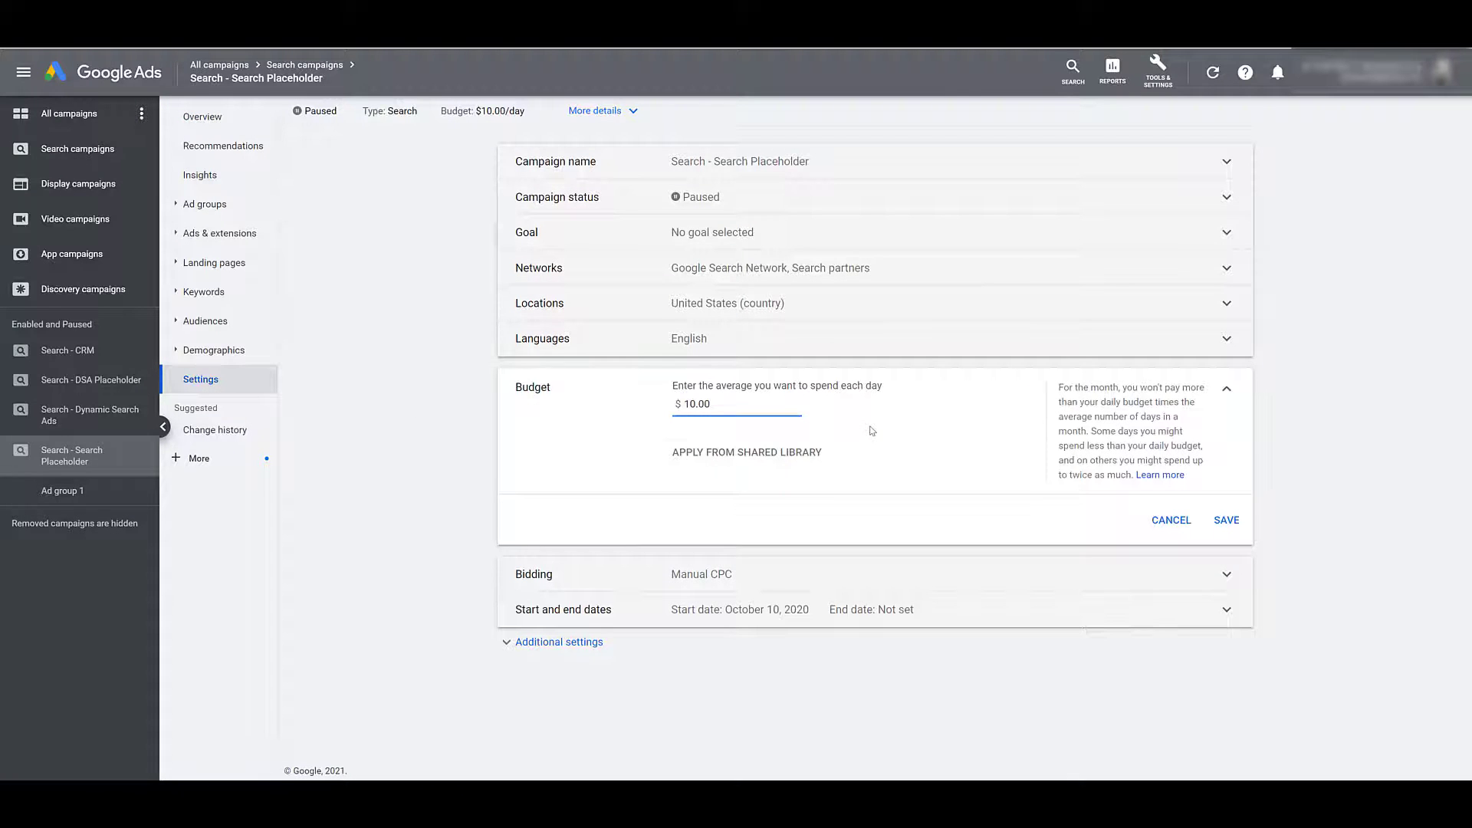
left_click(787, 457)
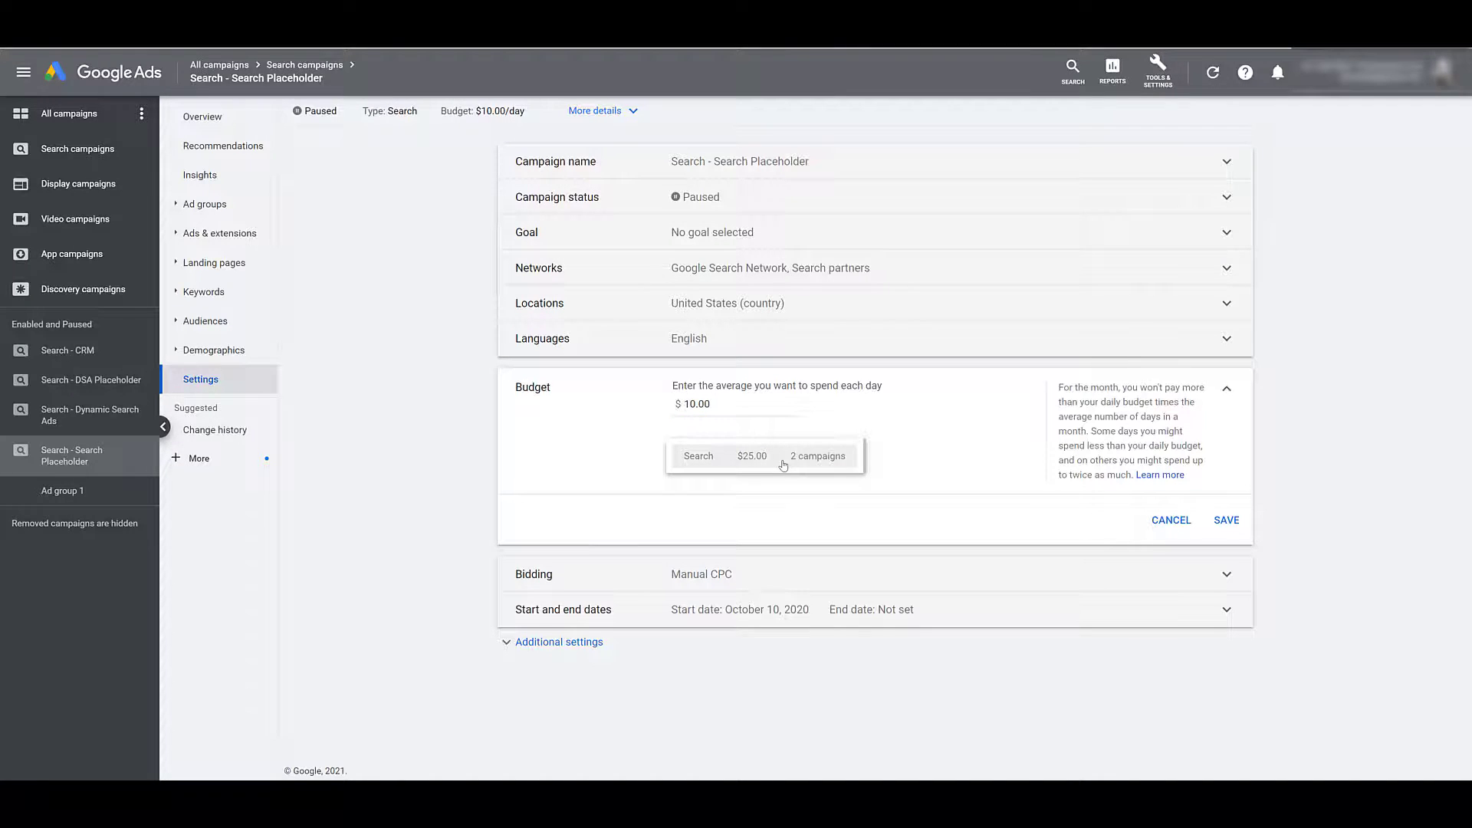
left_click(701, 464)
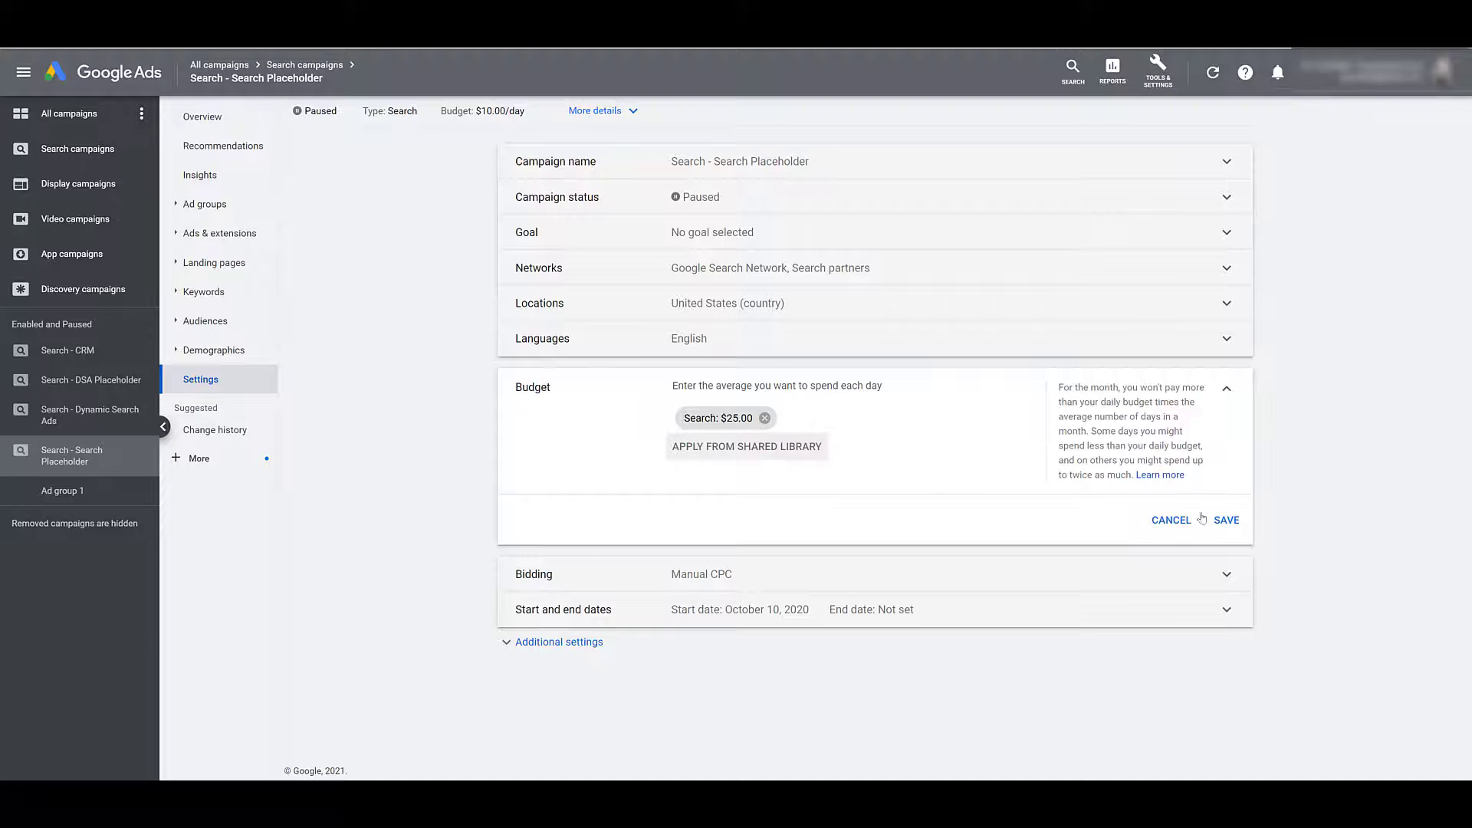
left_click(1226, 520)
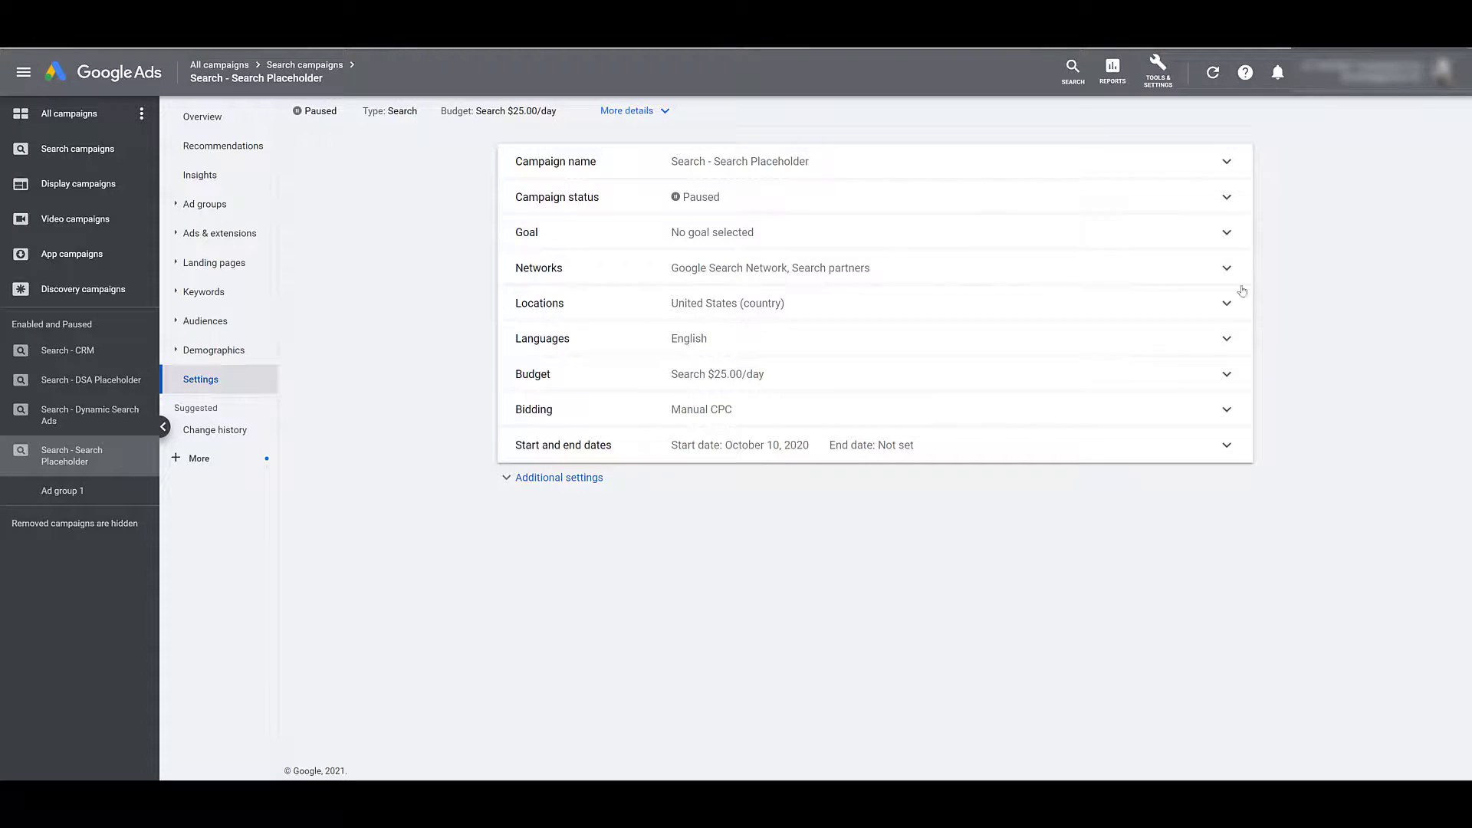
Try to remove the Search shared budget from the account's shared budgets
left_click(1158, 69)
left_click(733, 228)
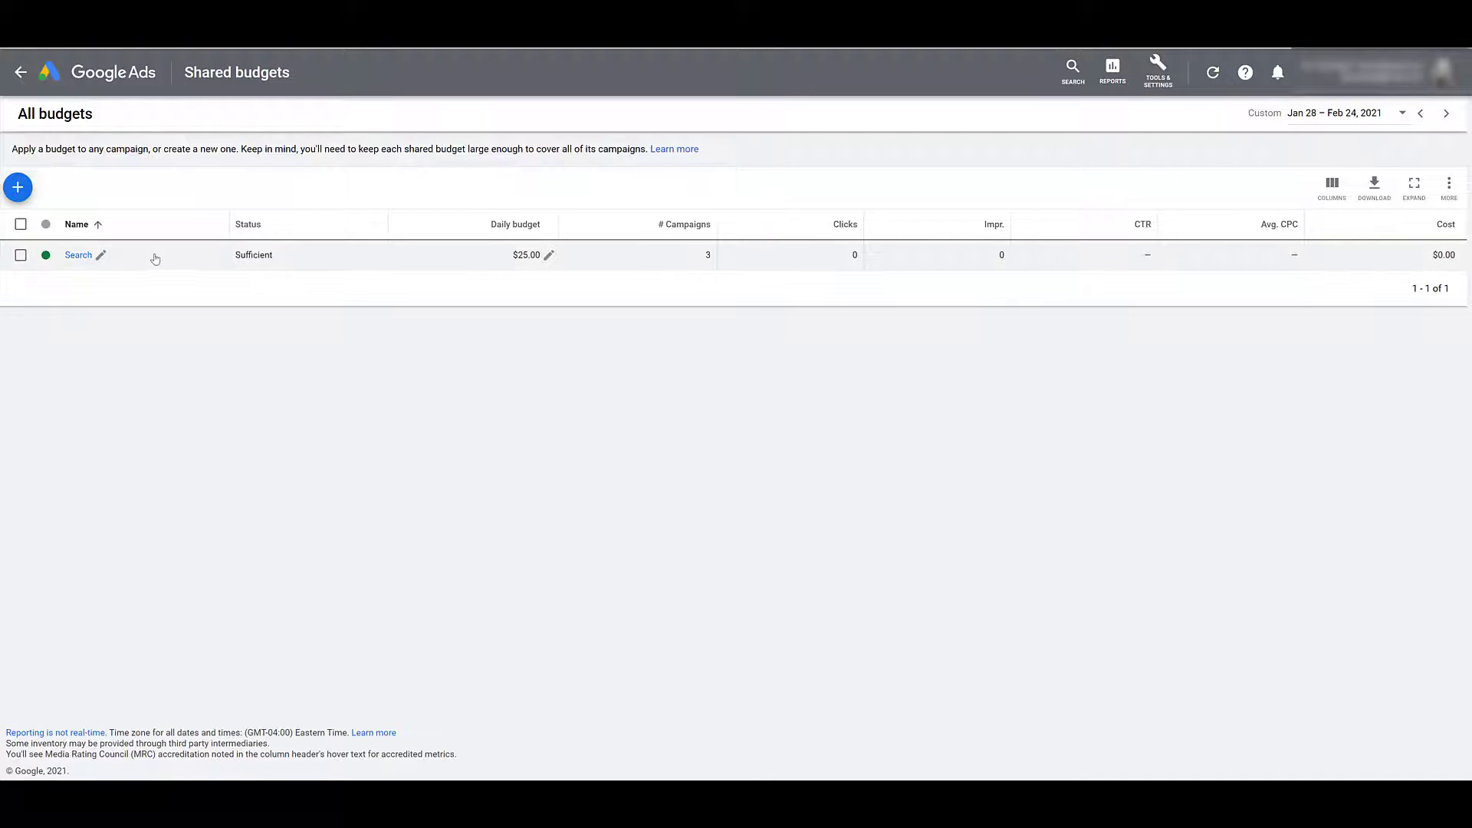
left_click(20, 255)
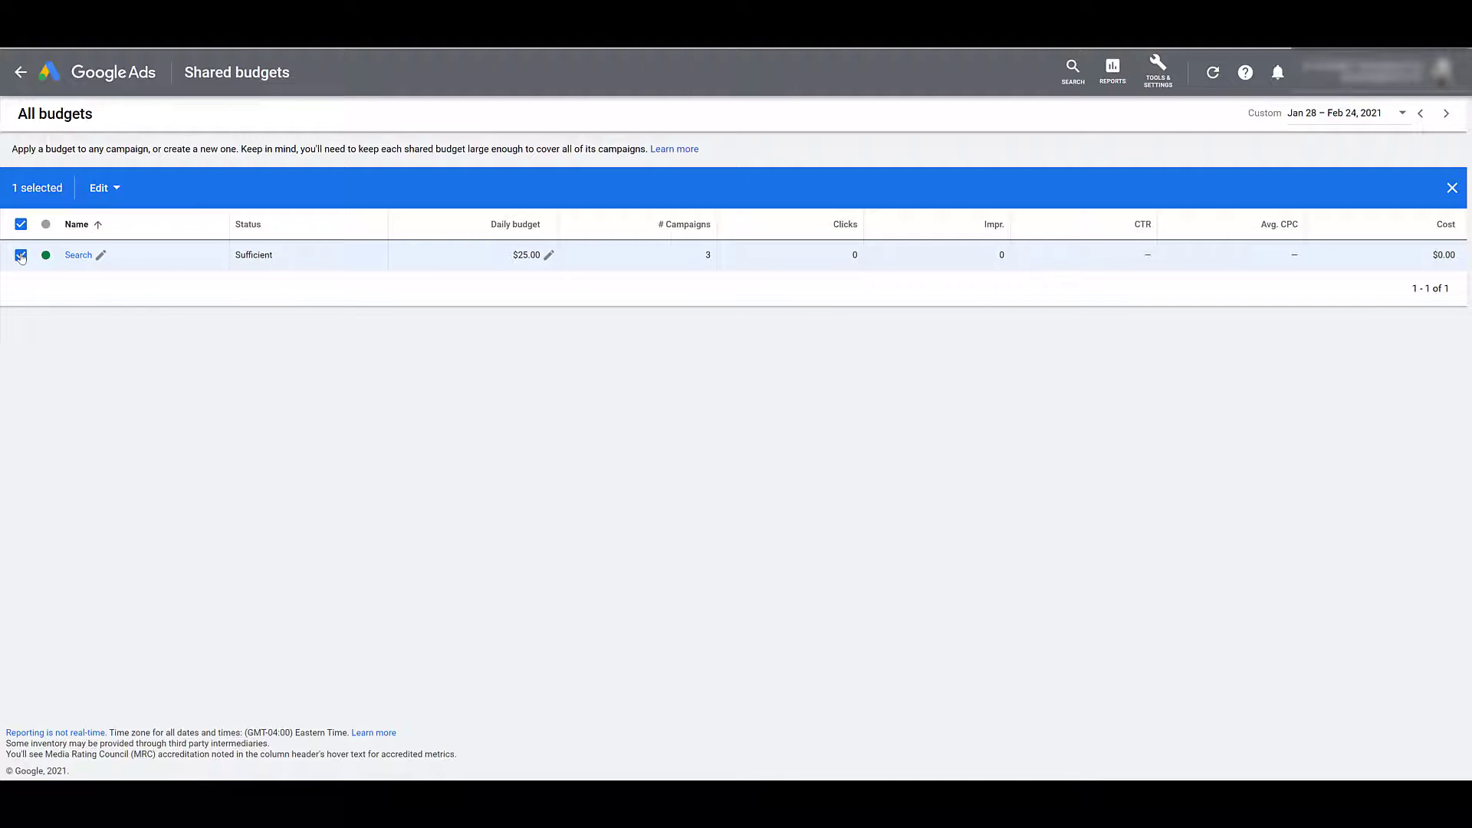
left_click(109, 192)
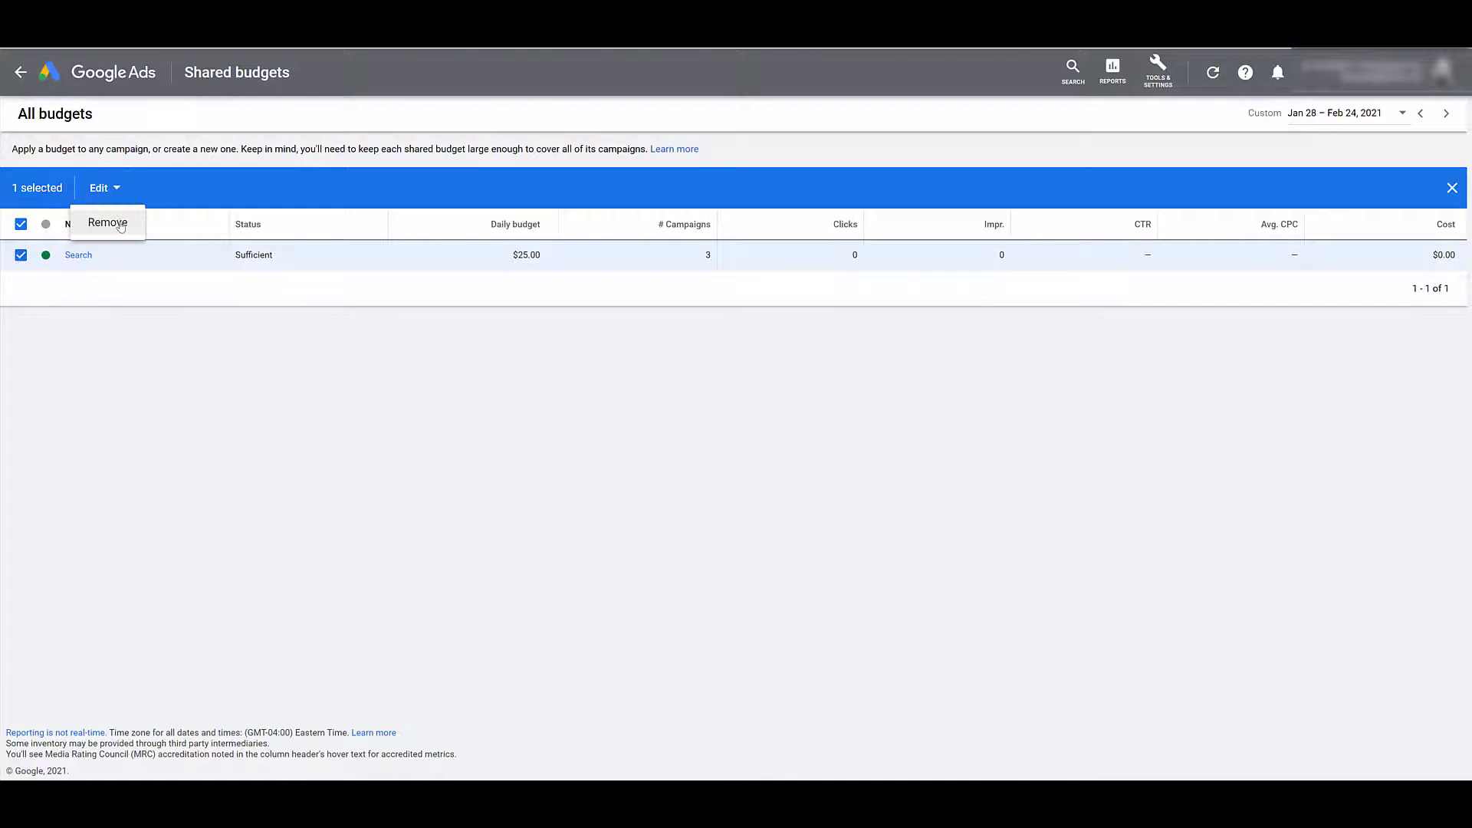
left_click(120, 227)
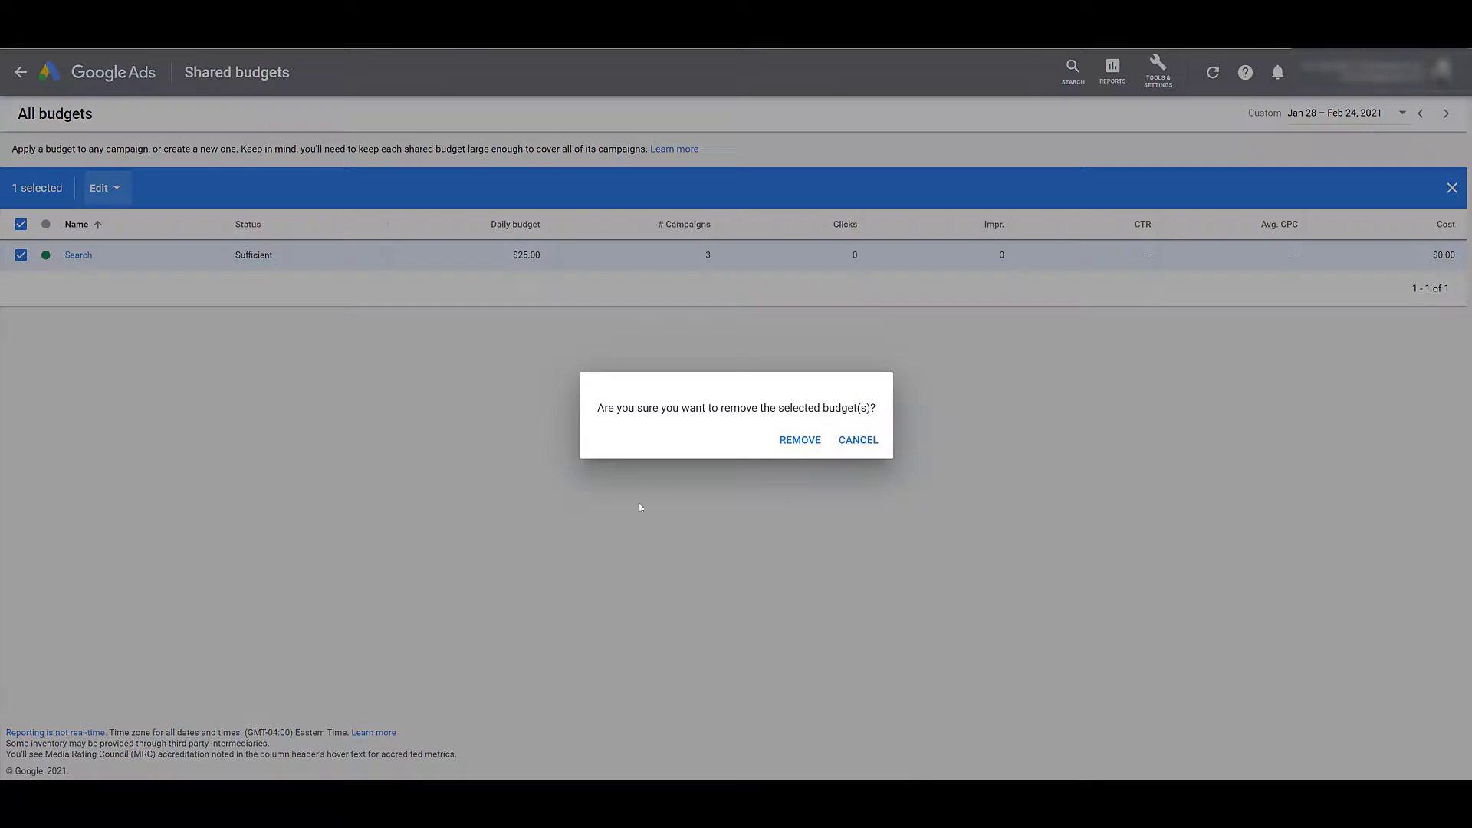
left_click(795, 447)
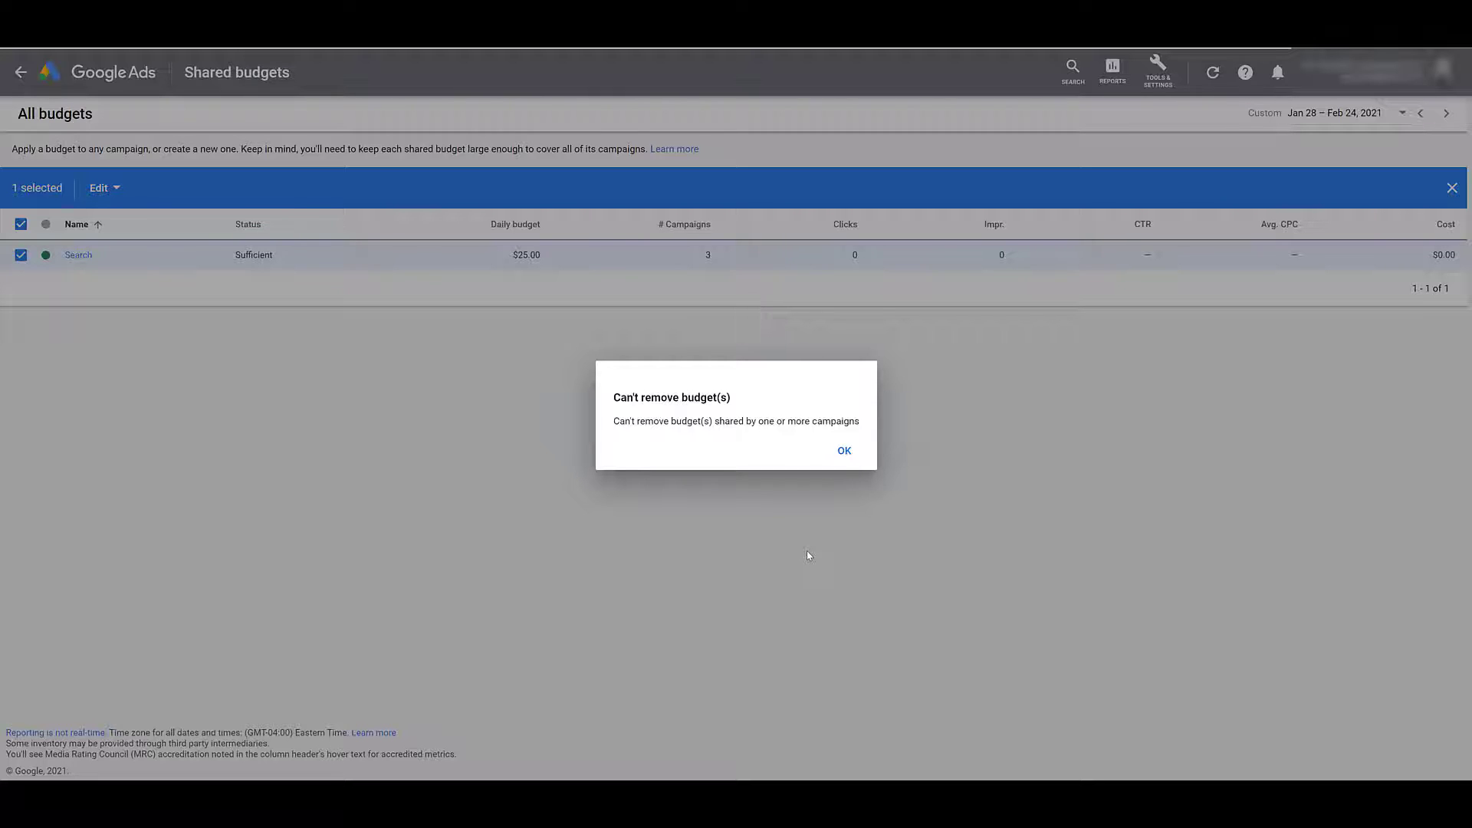
left_click(844, 452)
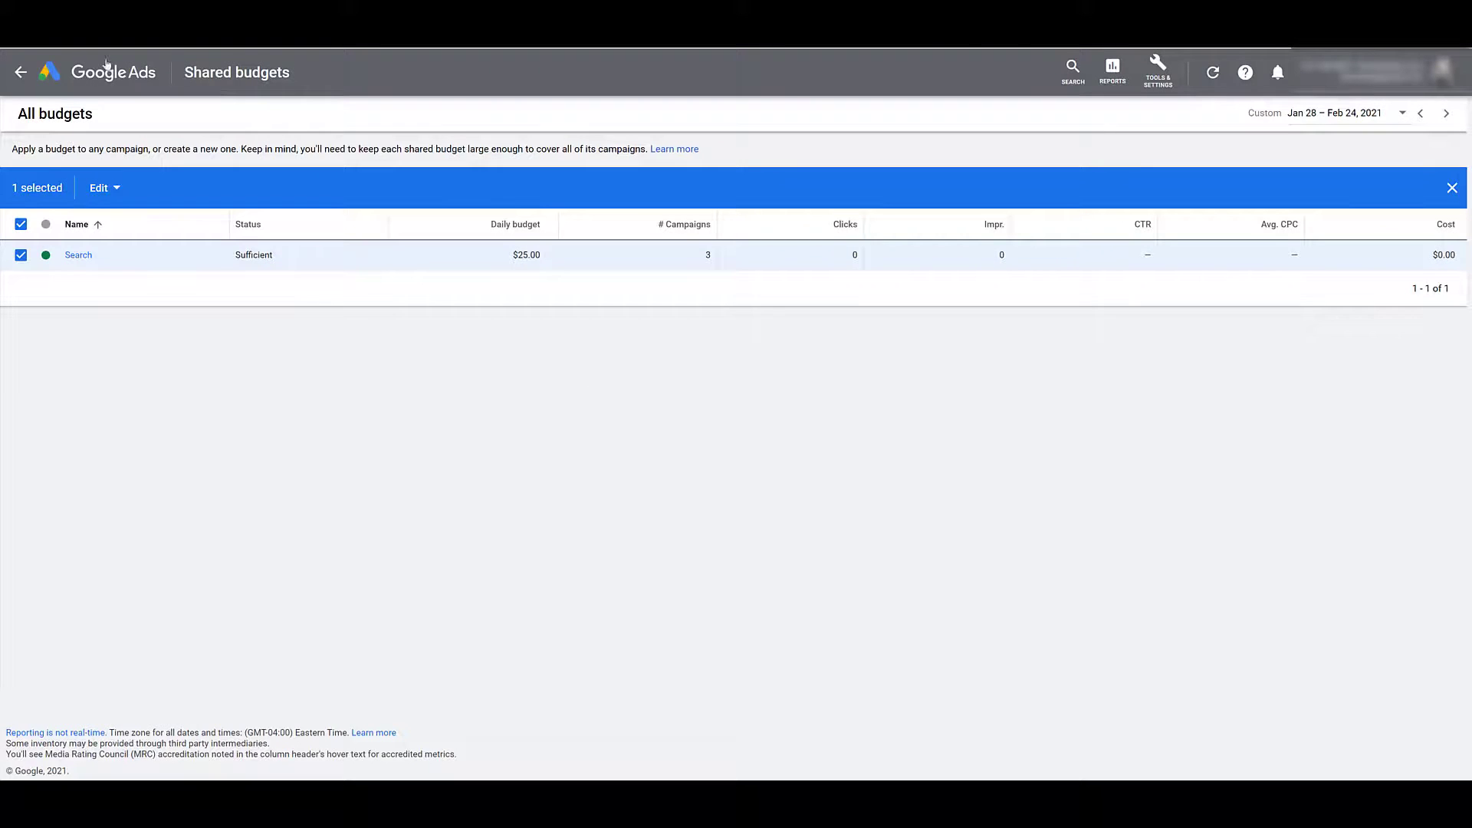
Replace the shared budget of the Search - Search Placeholder campaign with an individual daily budget of $5 and save it
left_click(21, 74)
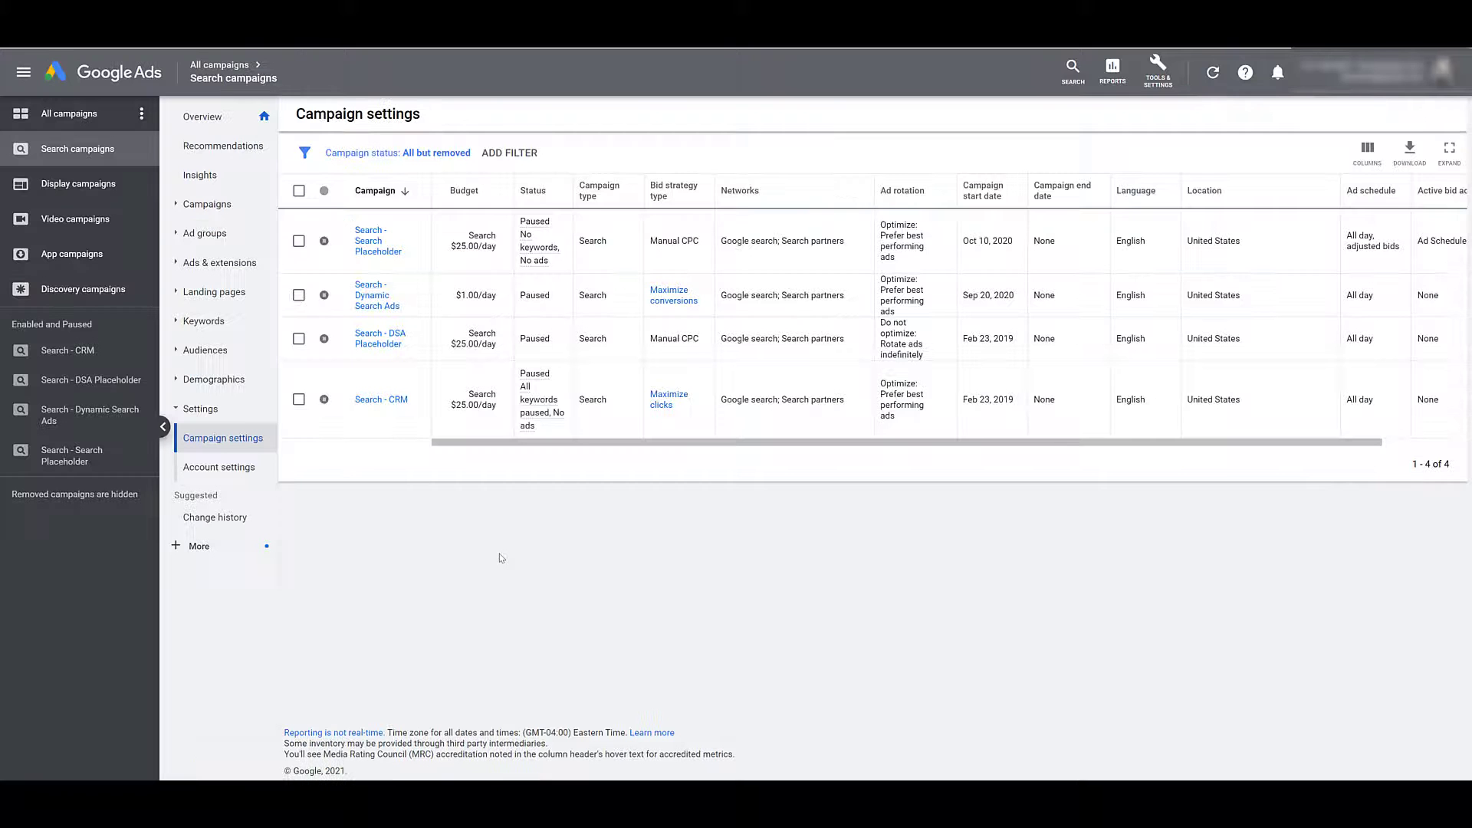
left_click(105, 459)
left_click(901, 391)
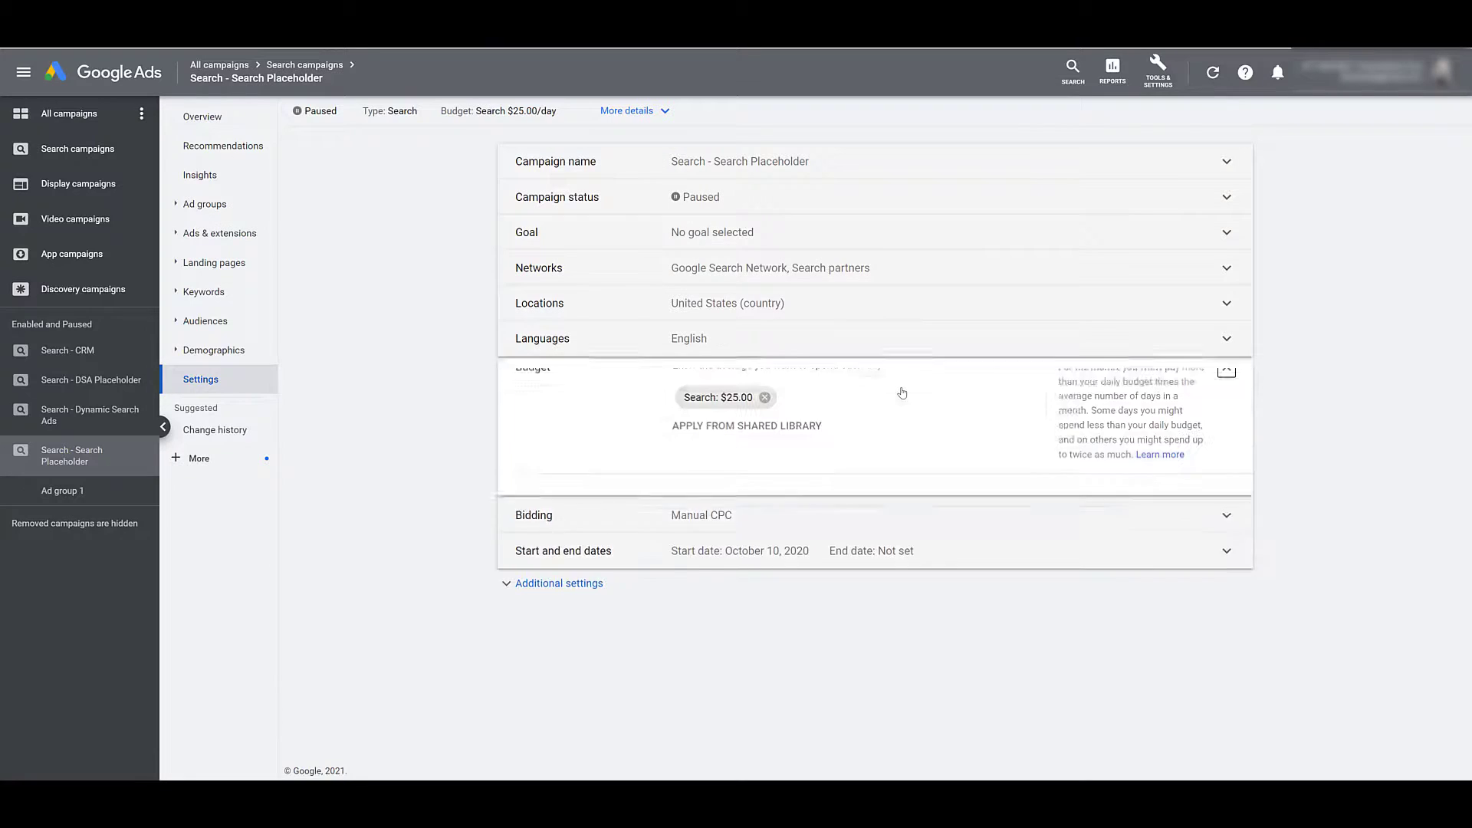
left_click(764, 418)
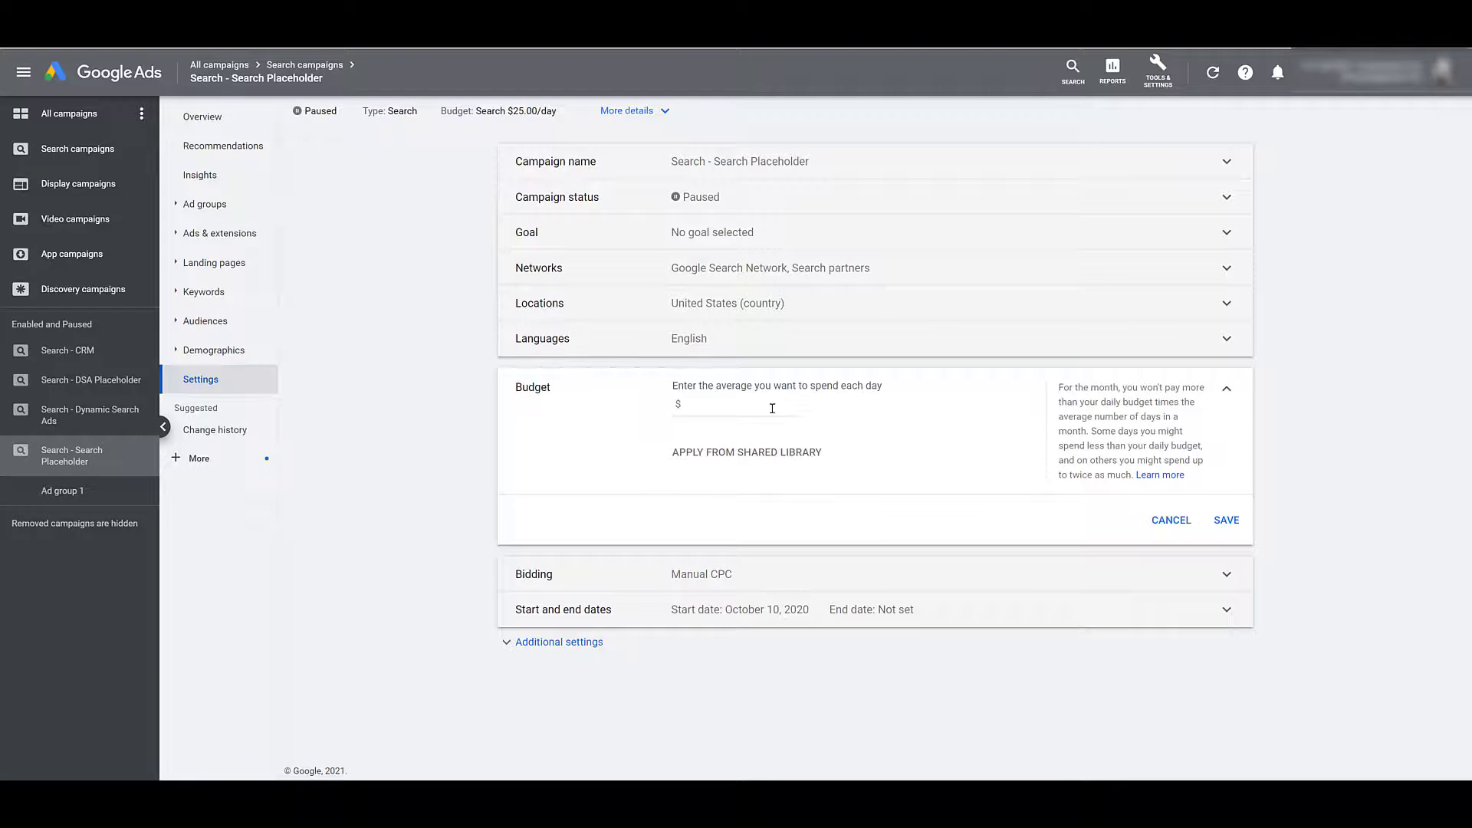
type("5")
left_click(1227, 521)
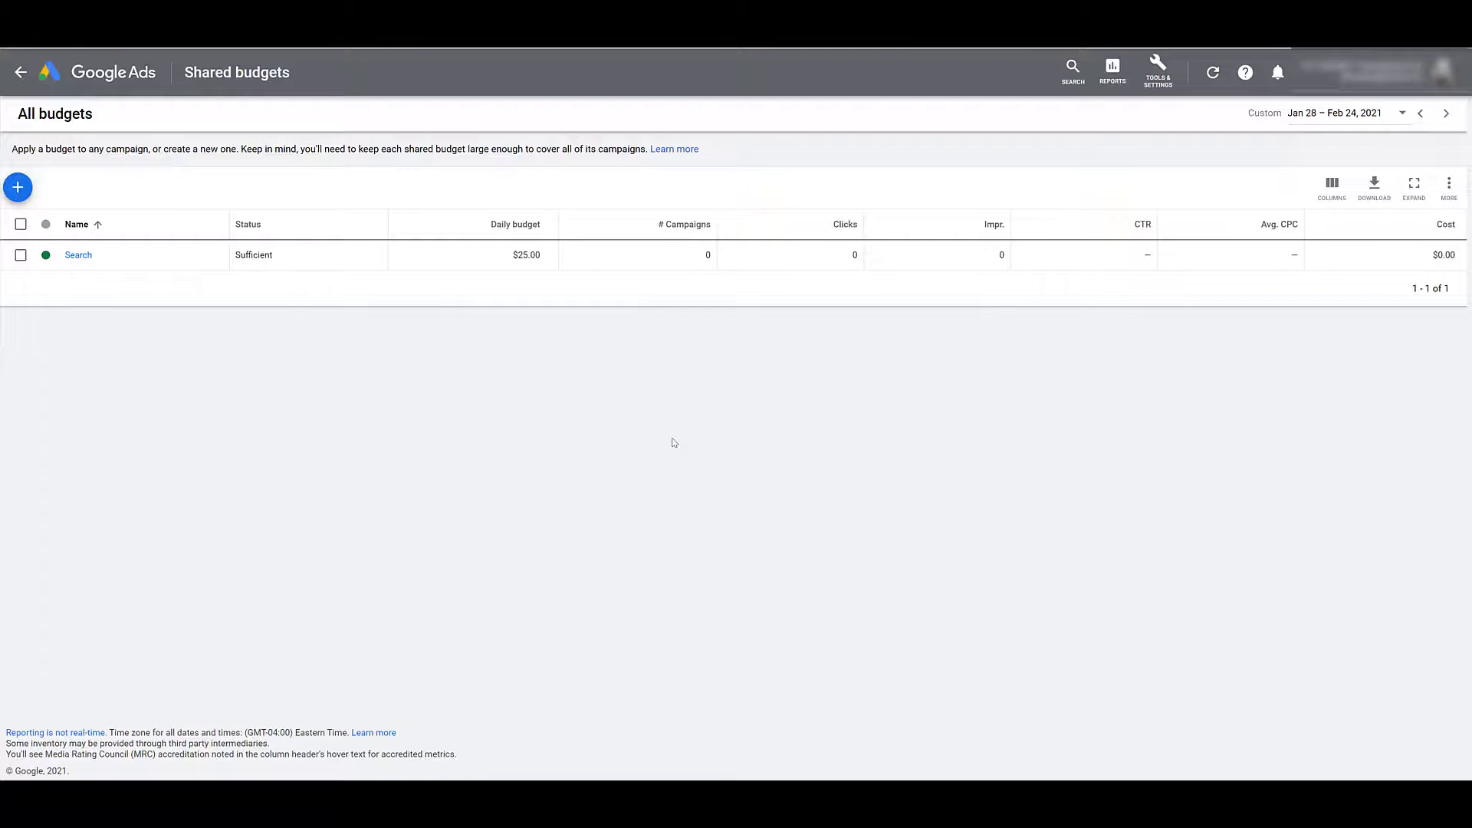
Remove the Search shared budget from the account's shared budgets
left_click(21, 255)
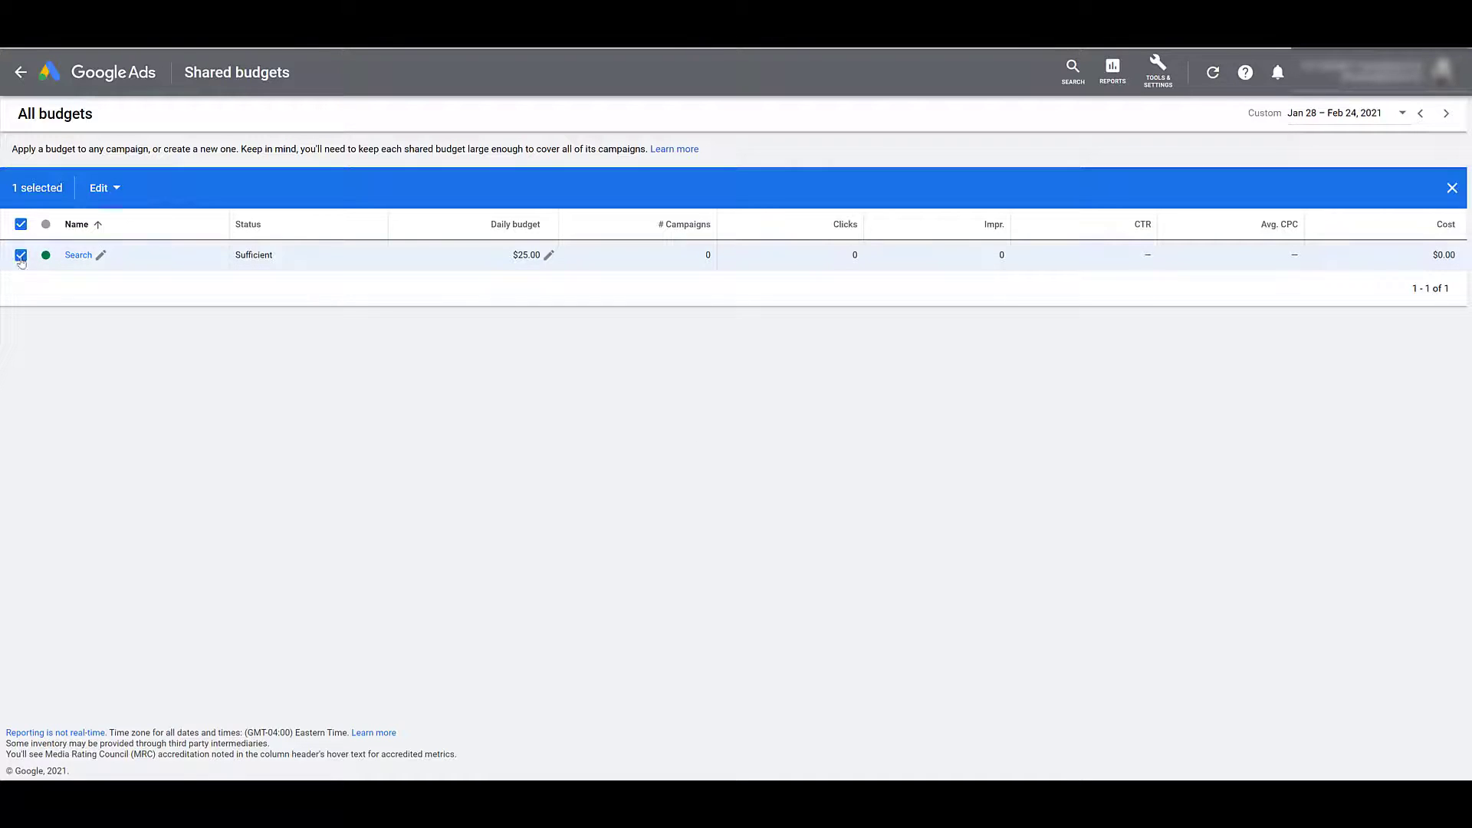
left_click(103, 188)
left_click(130, 227)
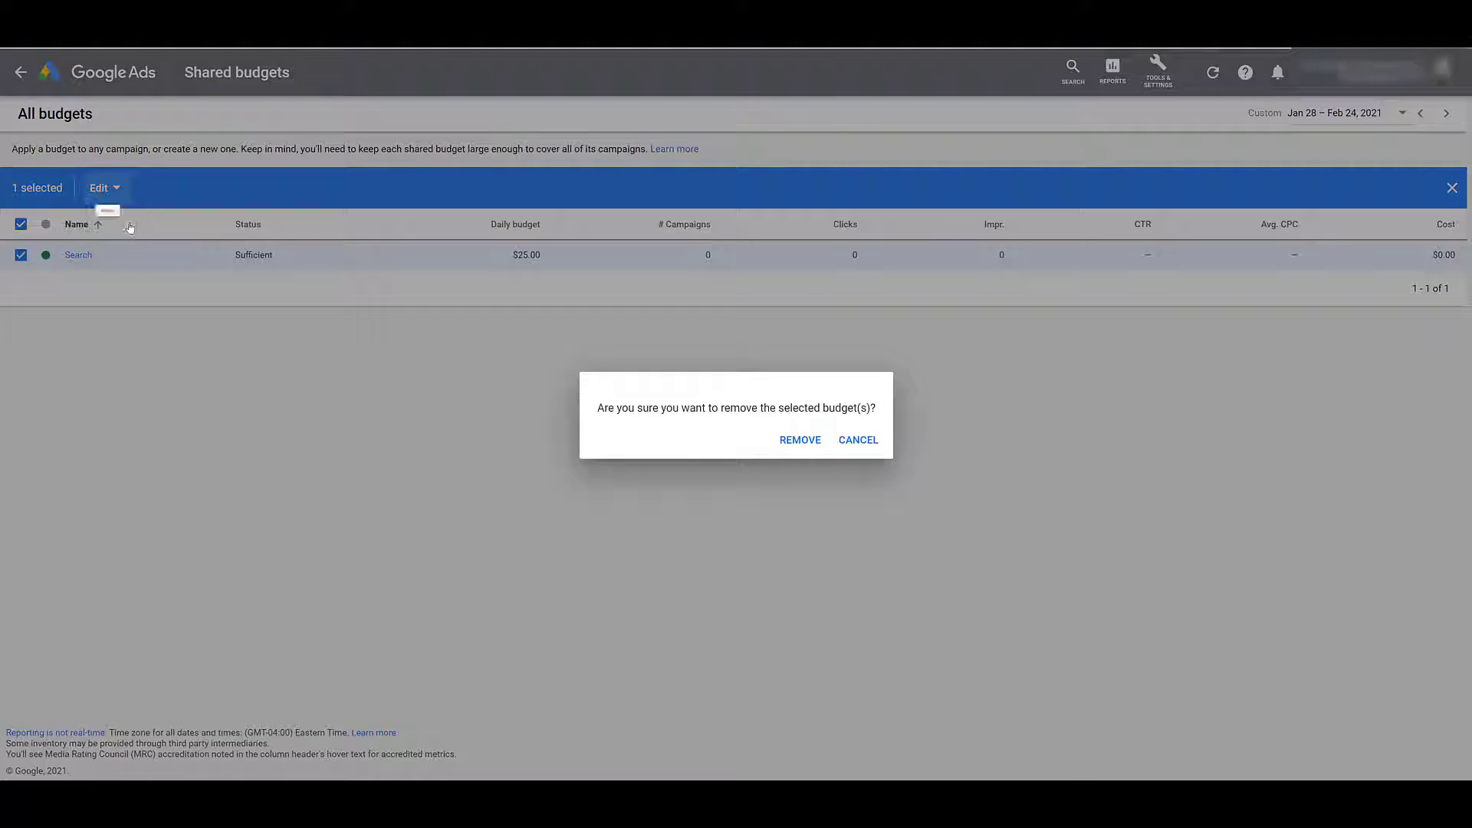
left_click(792, 447)
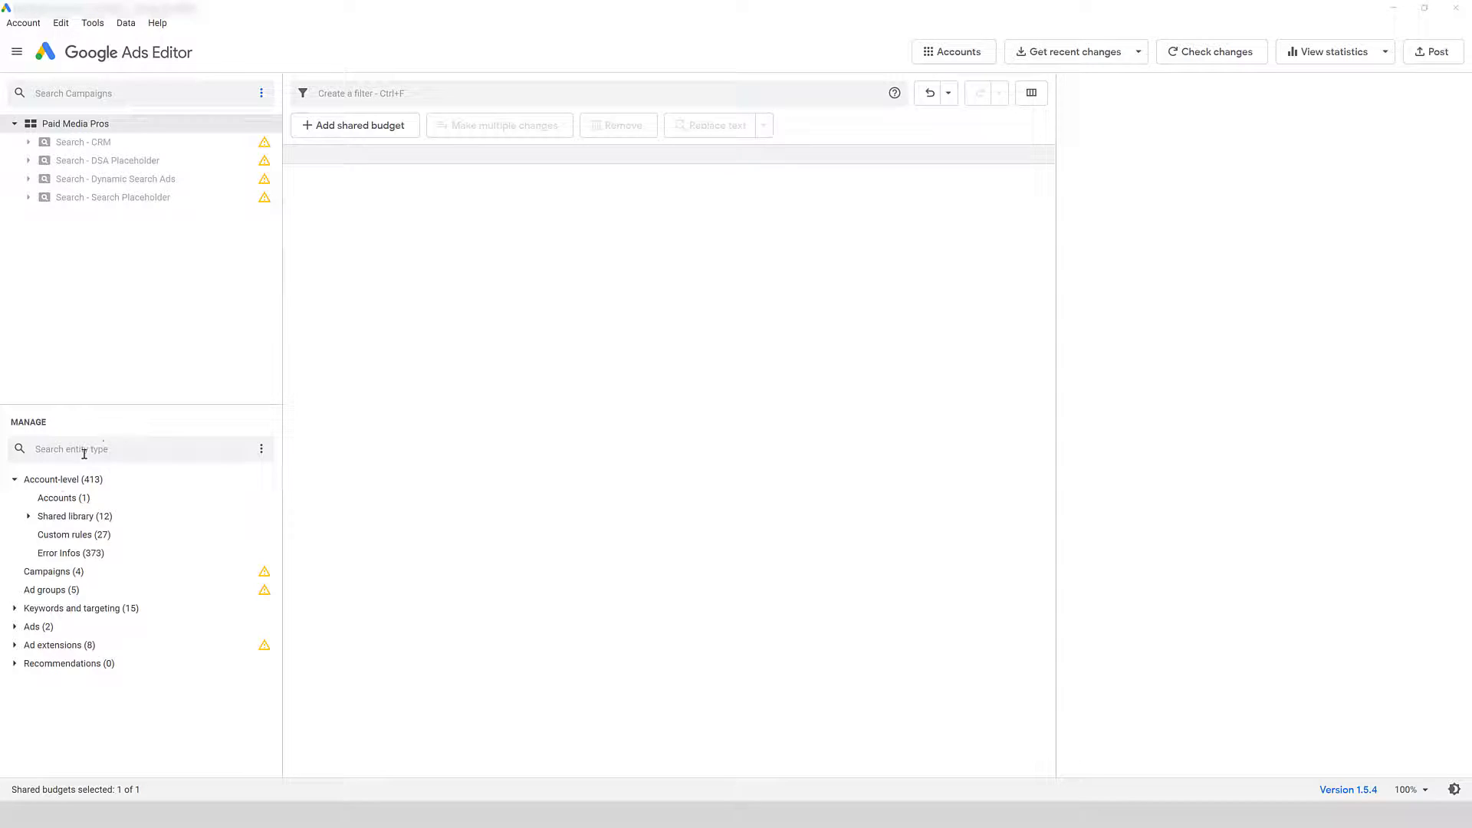
In Google Ads Editor, add a shared budget named "Search" with a budget of 25 USD
left_click(28, 517)
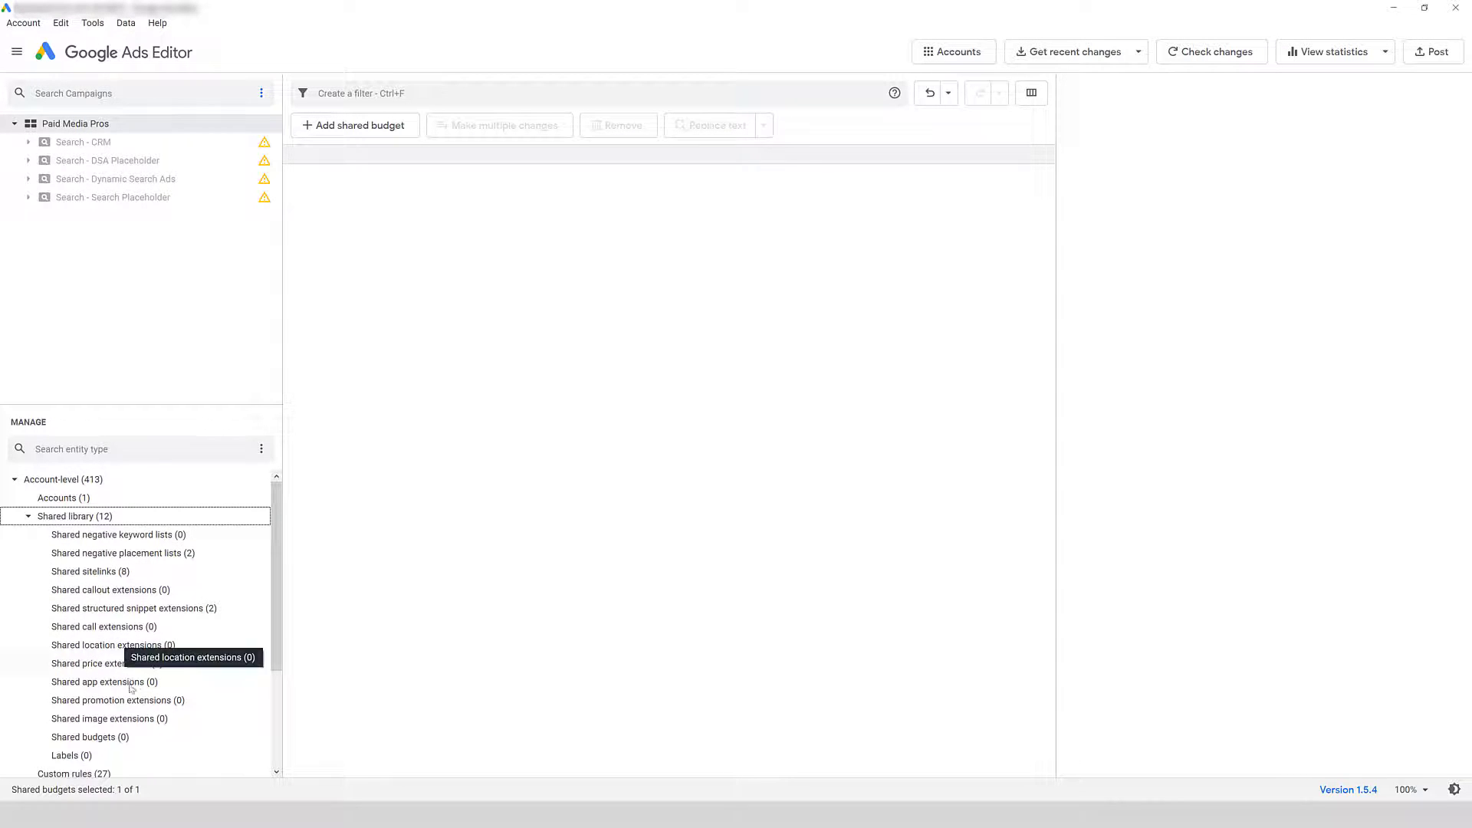
left_click(151, 738)
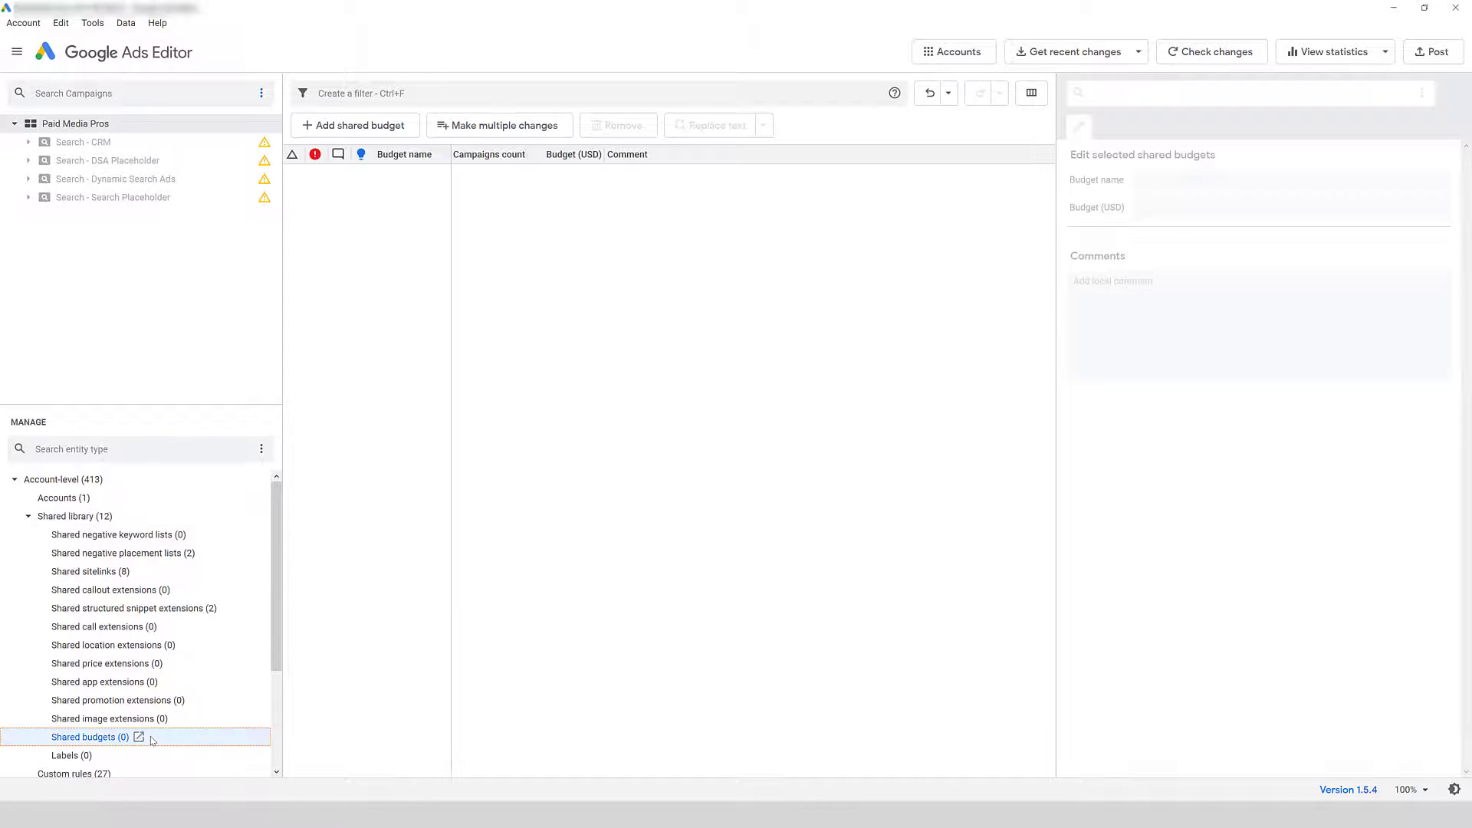
left_click(383, 126)
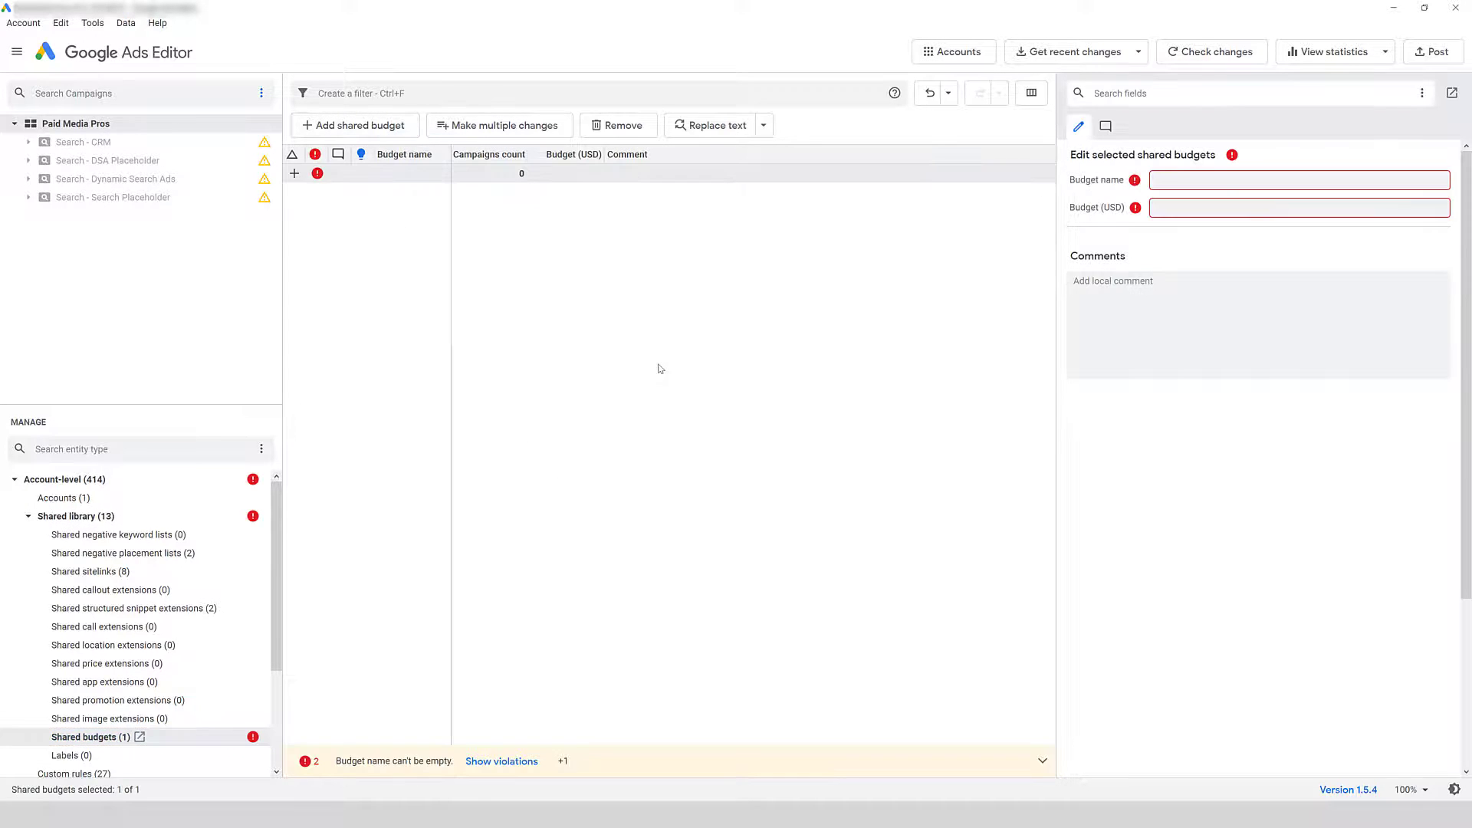
type("Search")
key("Tab")
type("25")
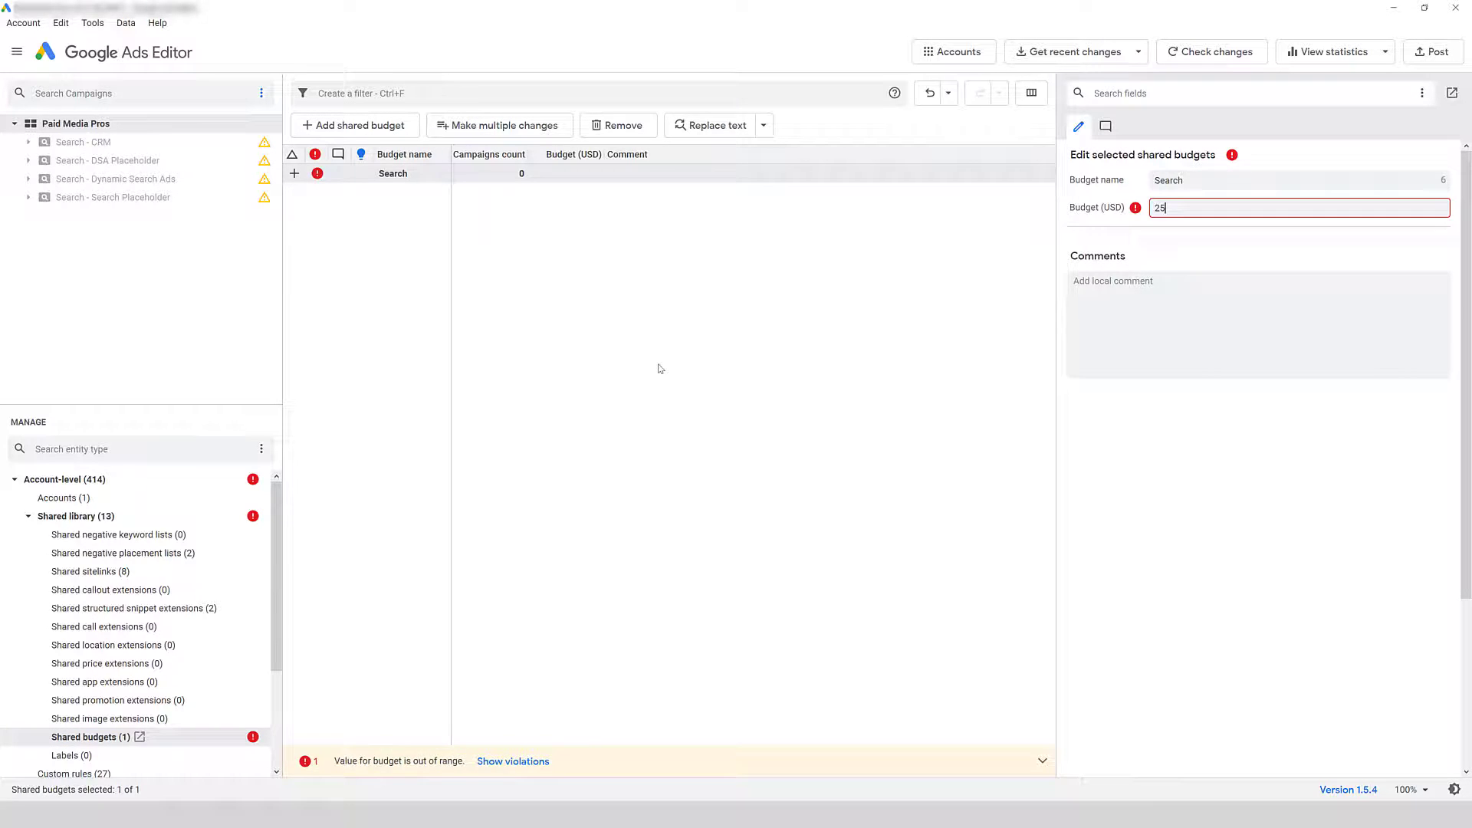
left_click(493, 249)
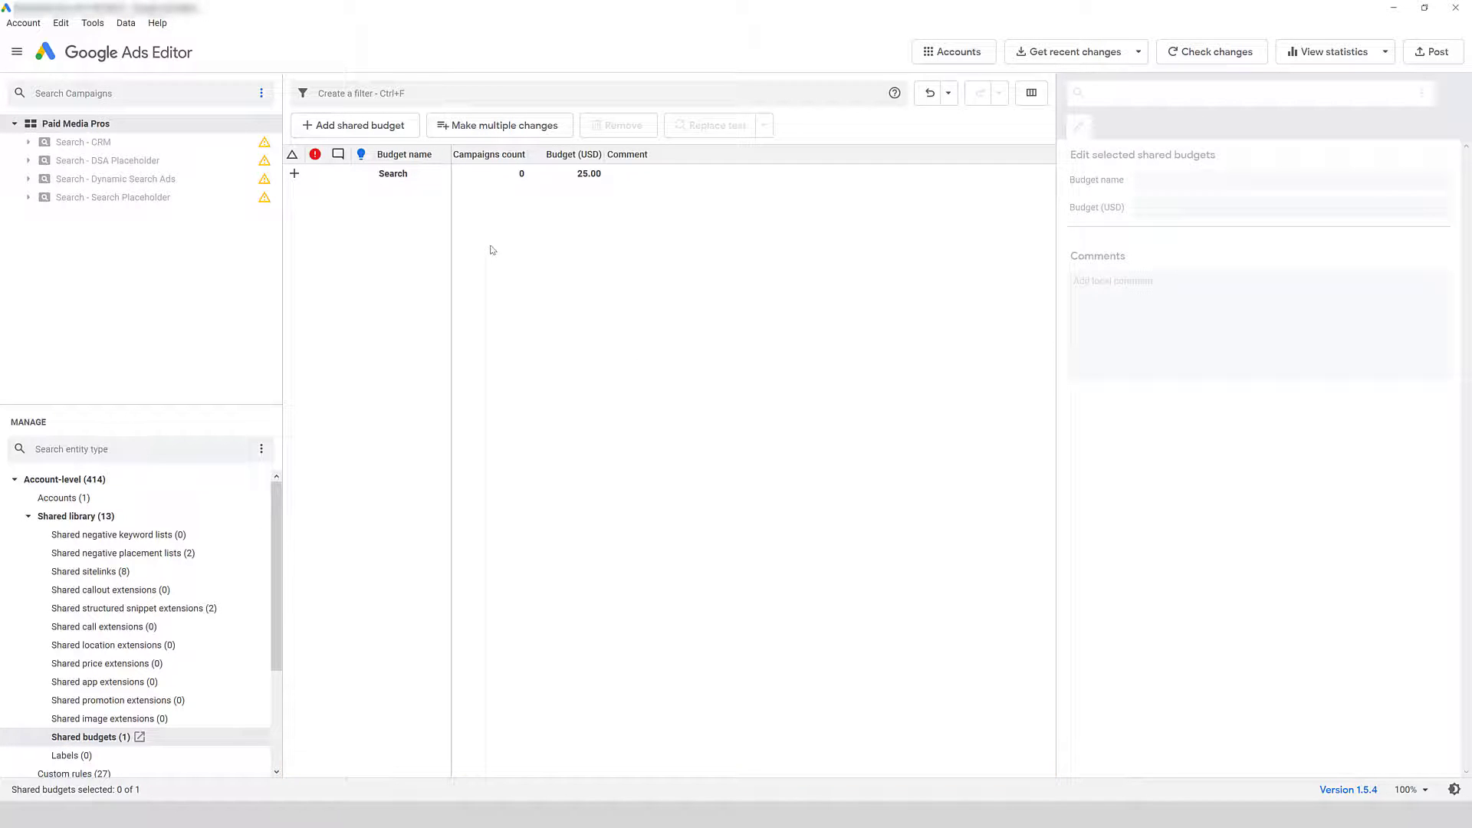
Apply the existing Search shared budget to the Search - CRM, Search - DSA Placeholder and Search - Search Placeholder campaigns together
left_click(29, 519)
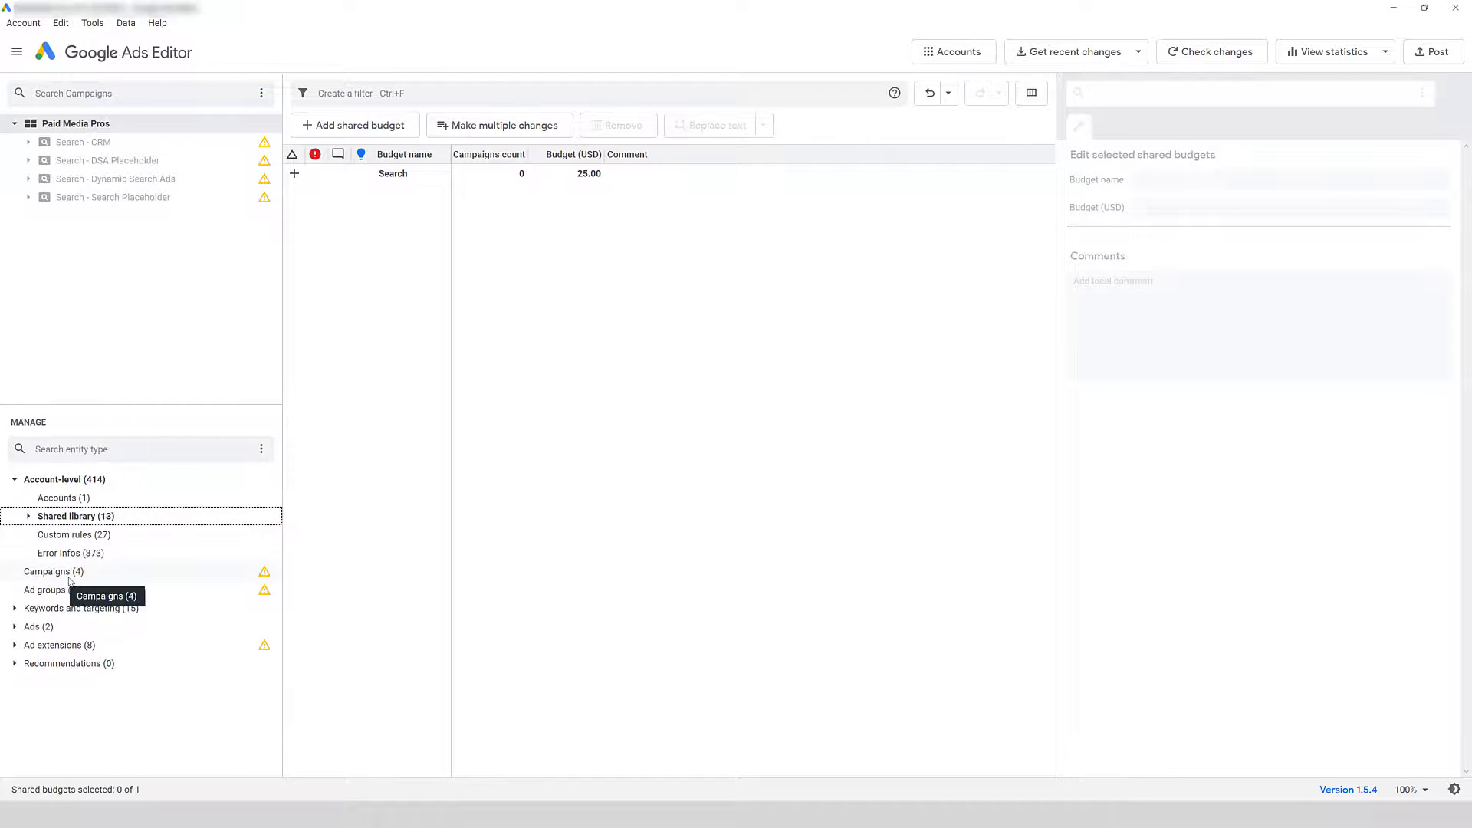
left_click(62, 574)
left_click(550, 192, "ctrl")
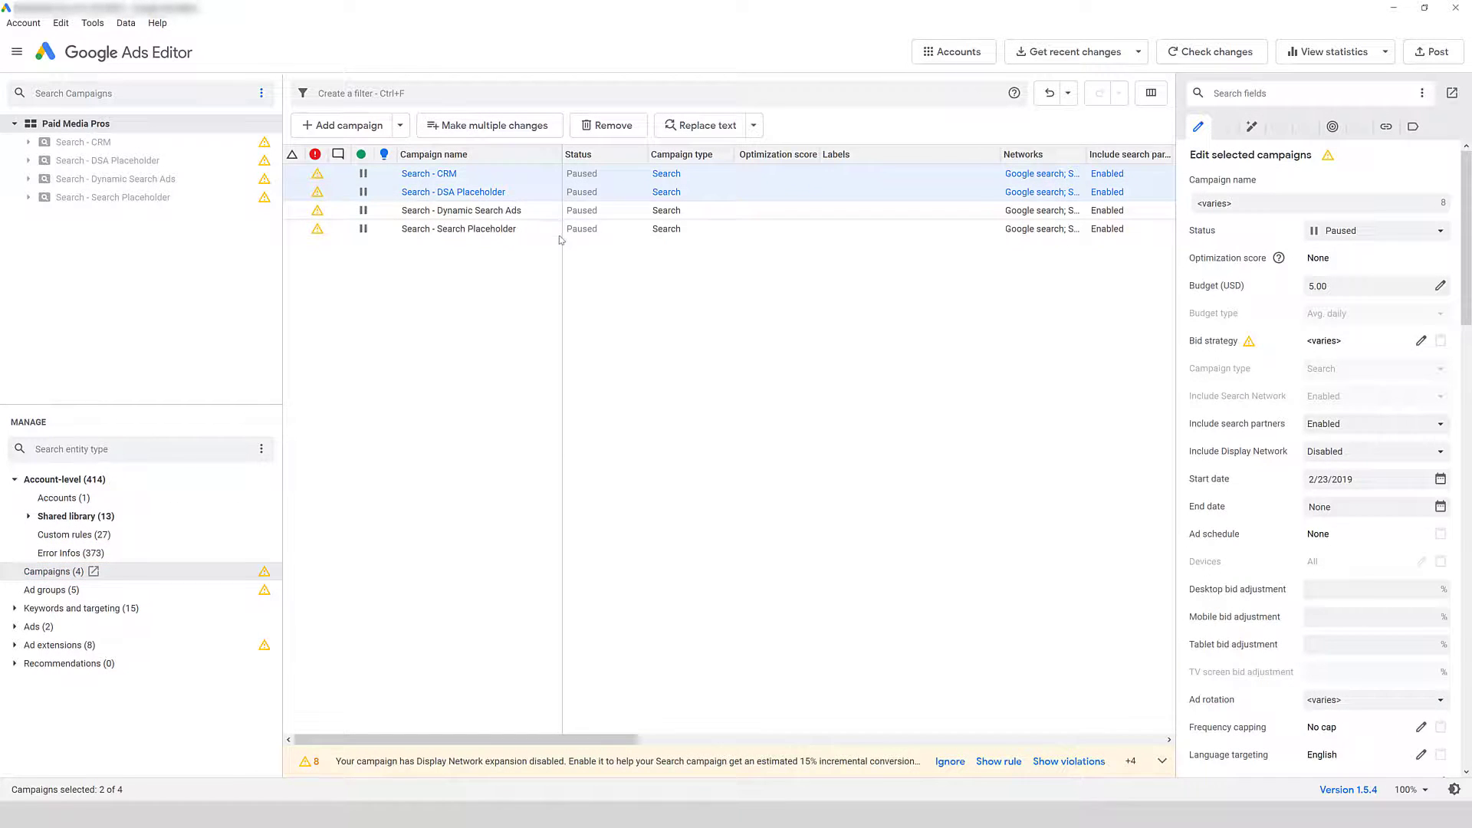
left_click(606, 229, "ctrl")
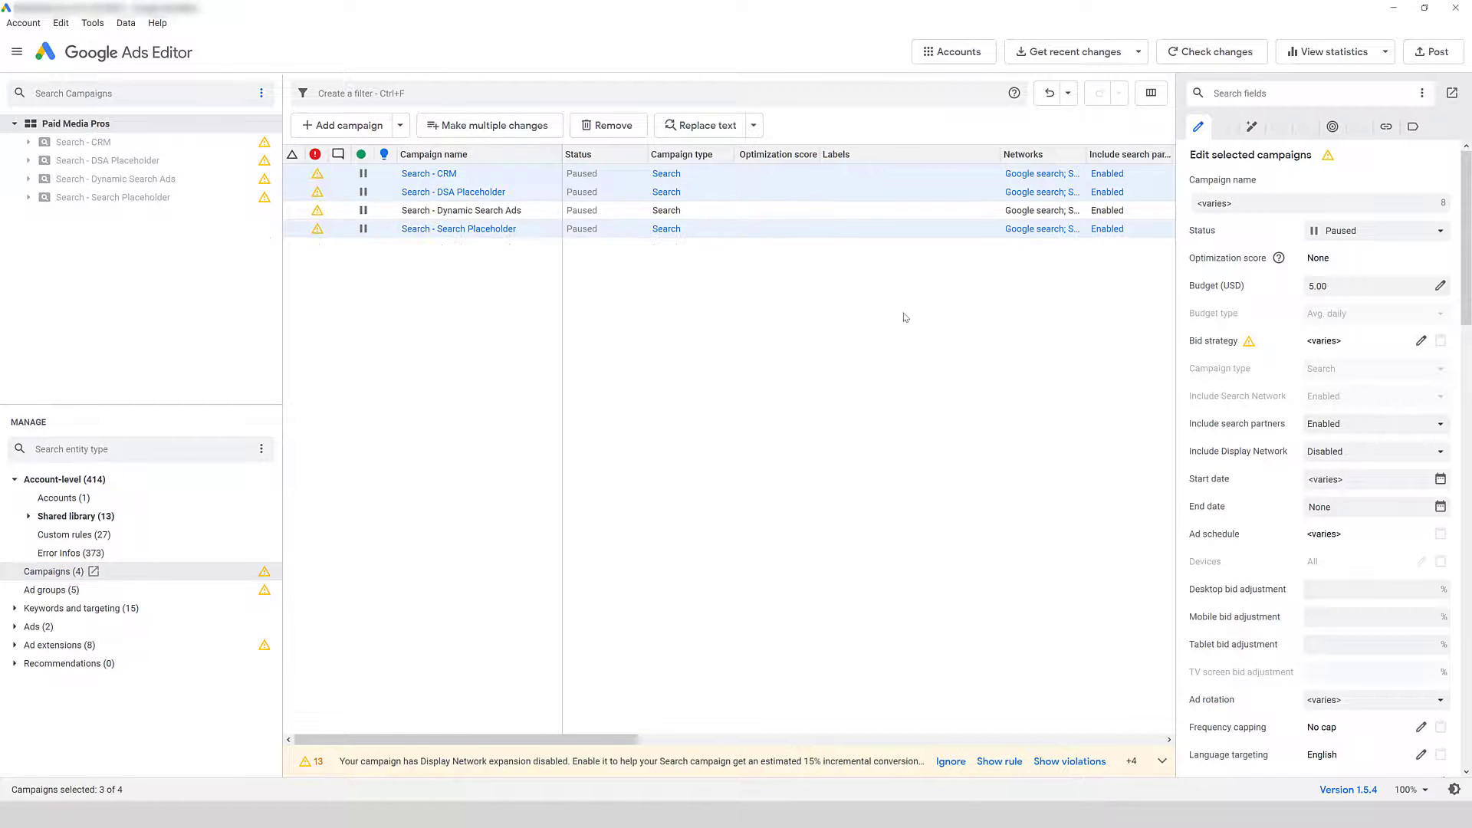
left_click(1440, 286)
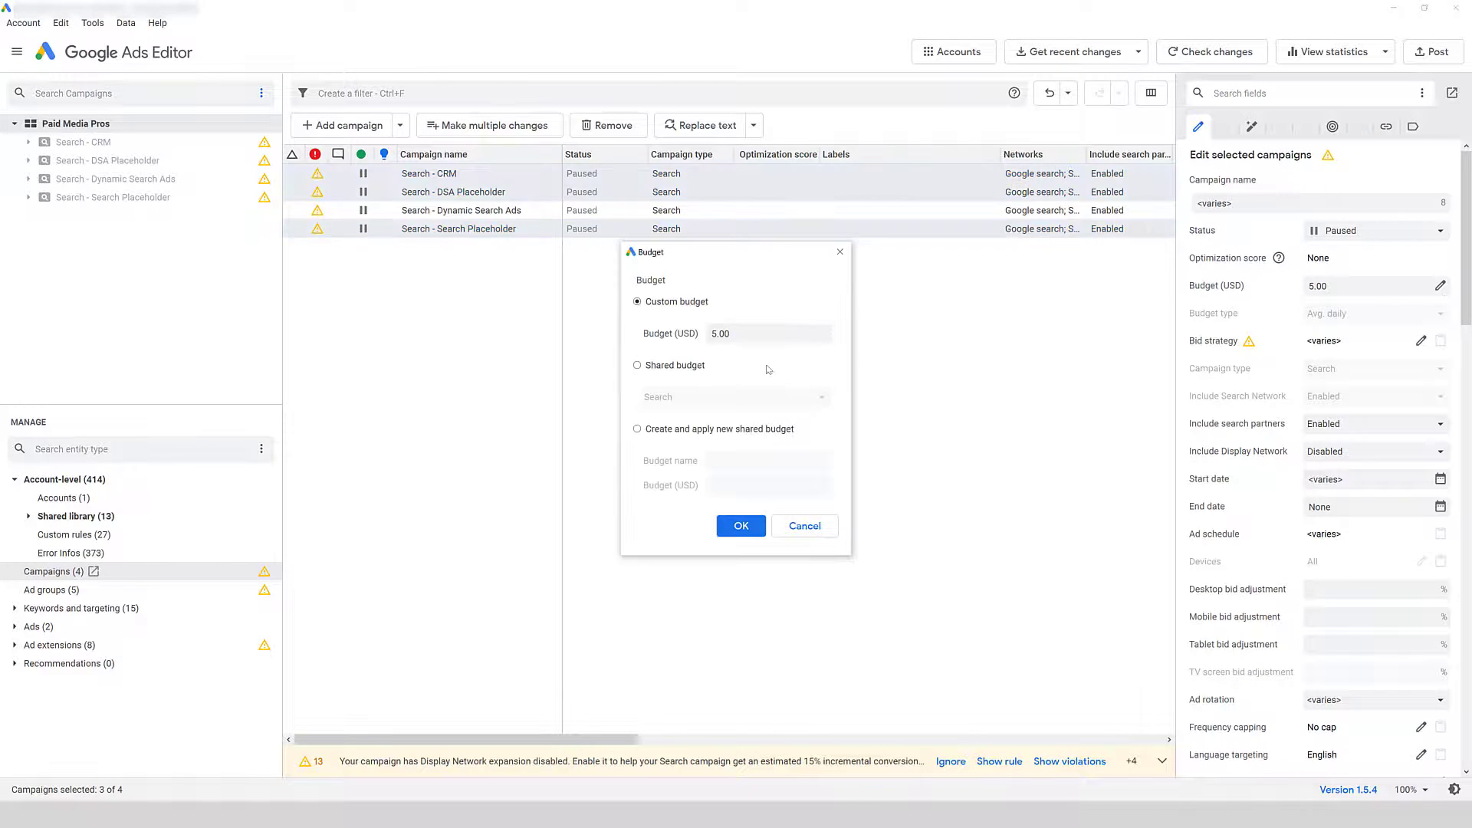
left_click(696, 369)
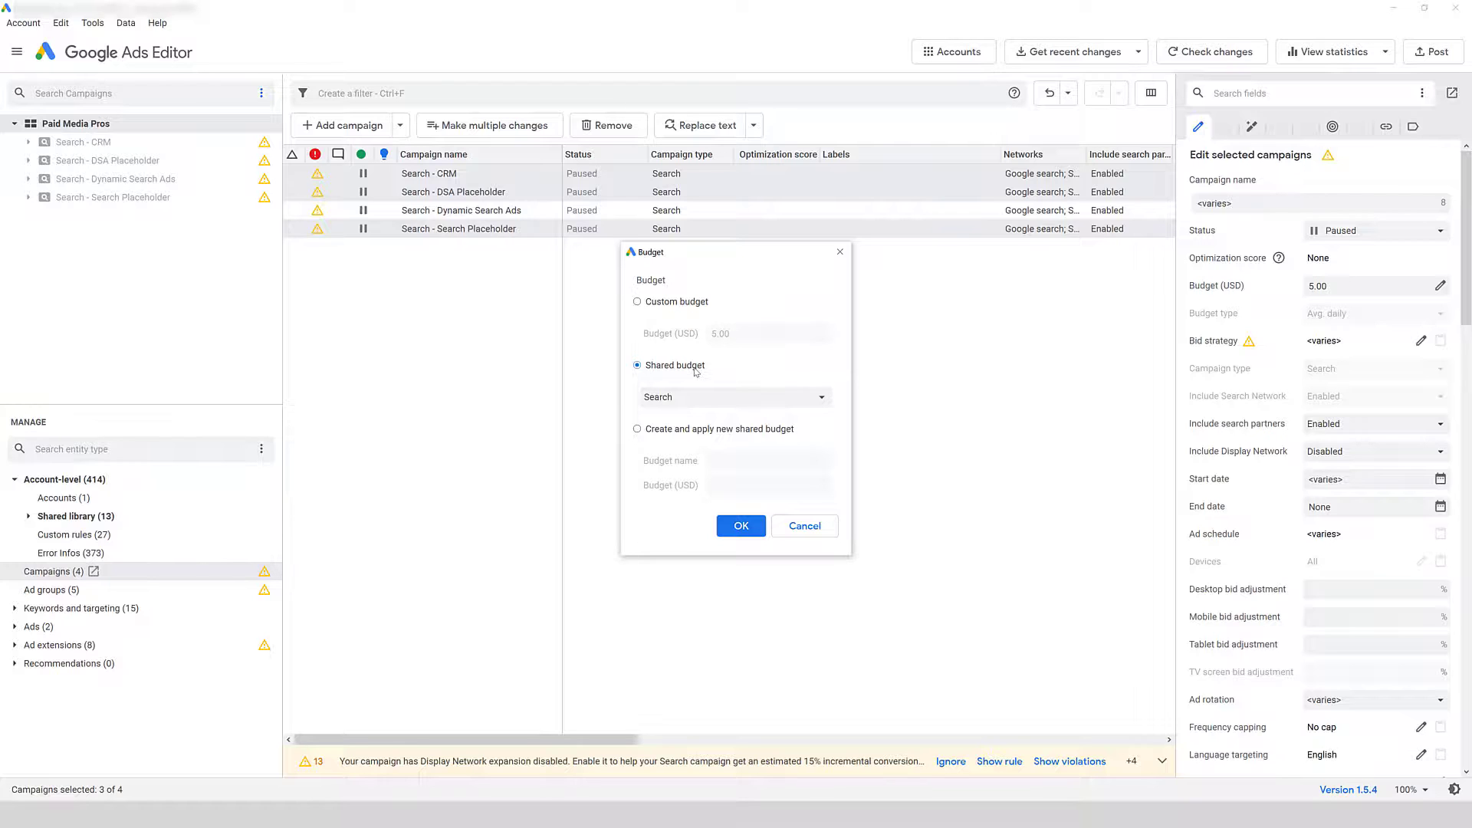
left_click(709, 433)
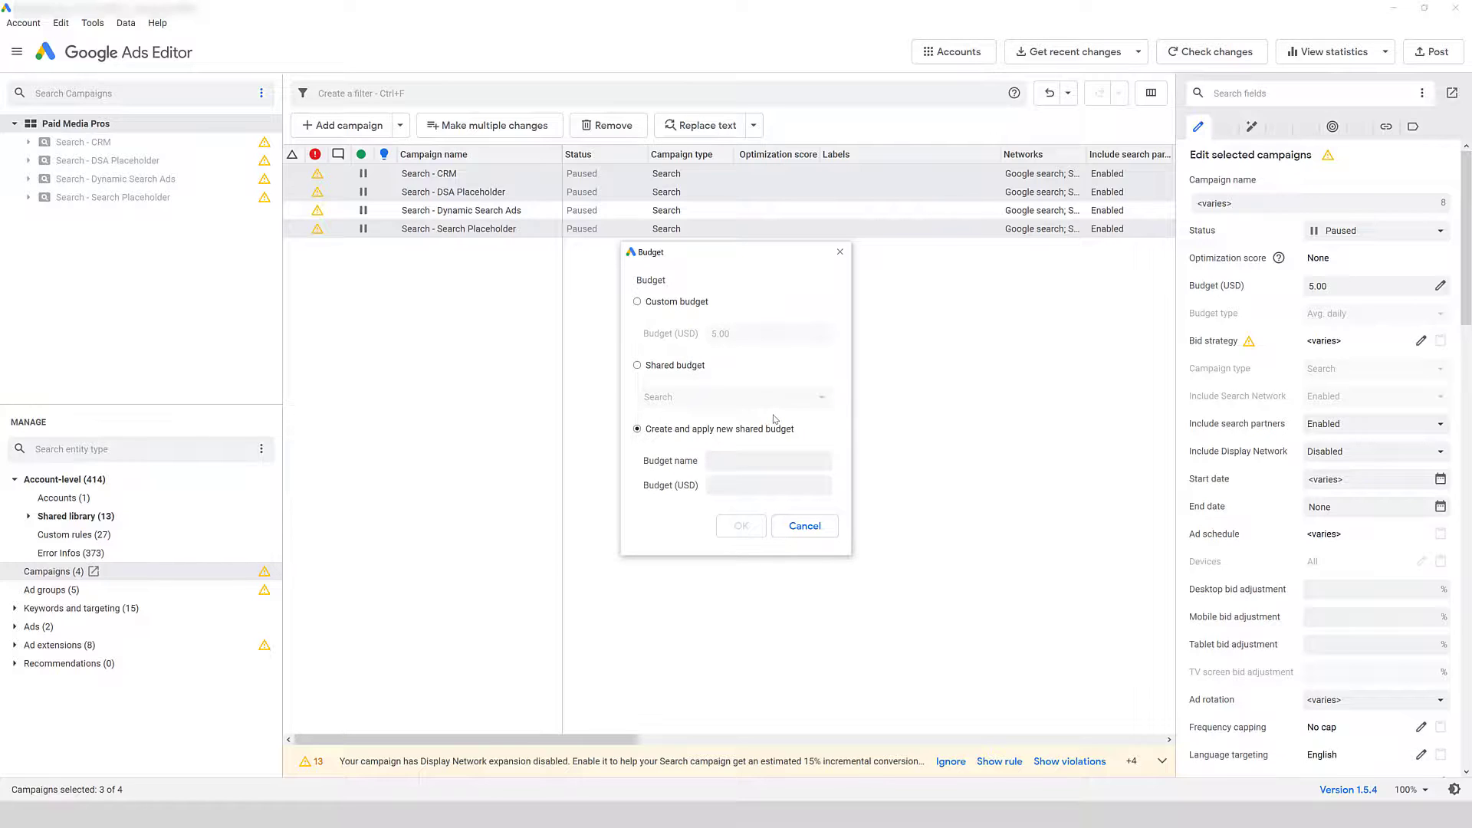
left_click(699, 366)
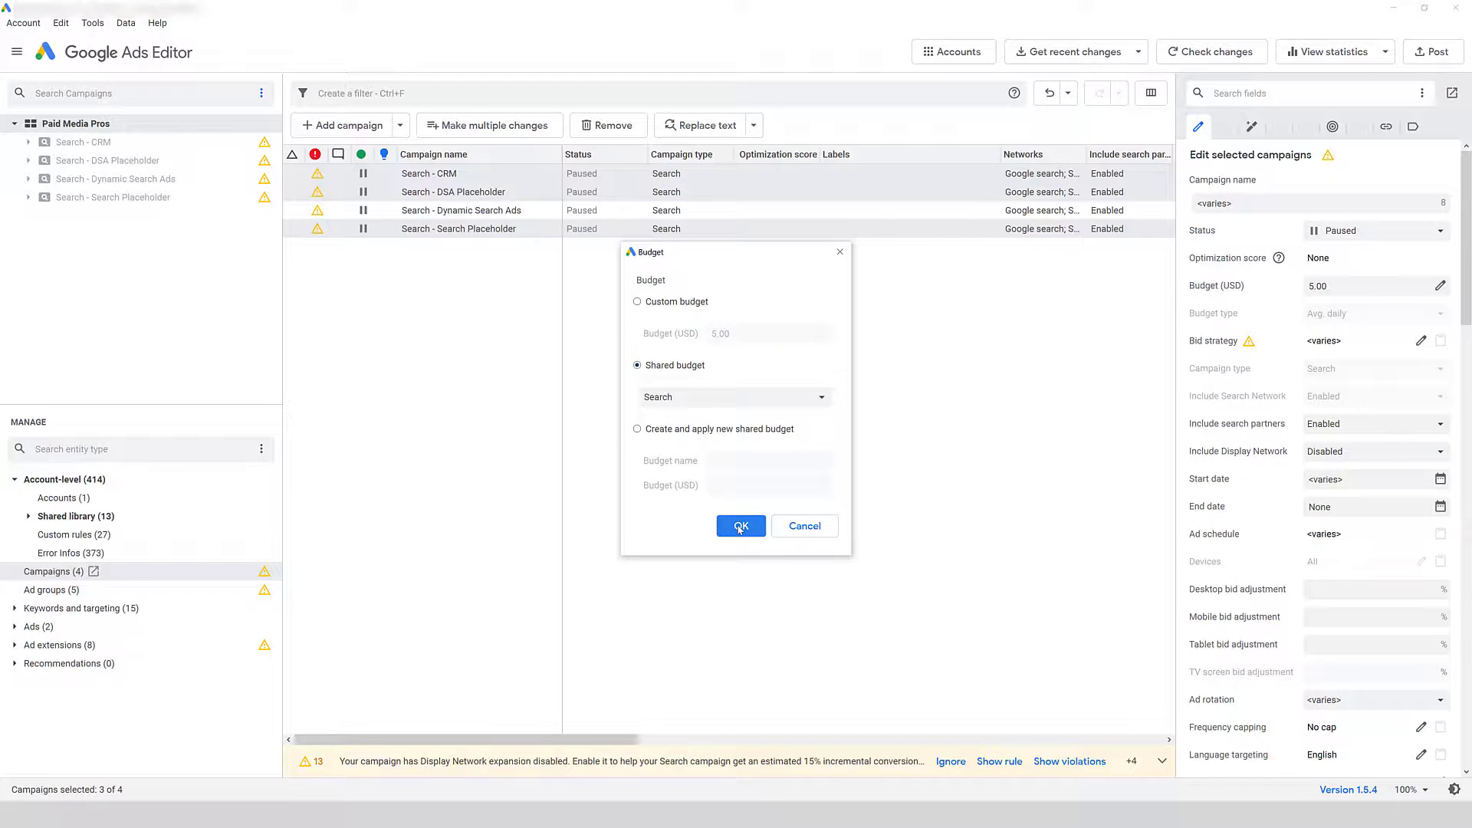
left_click(740, 527)
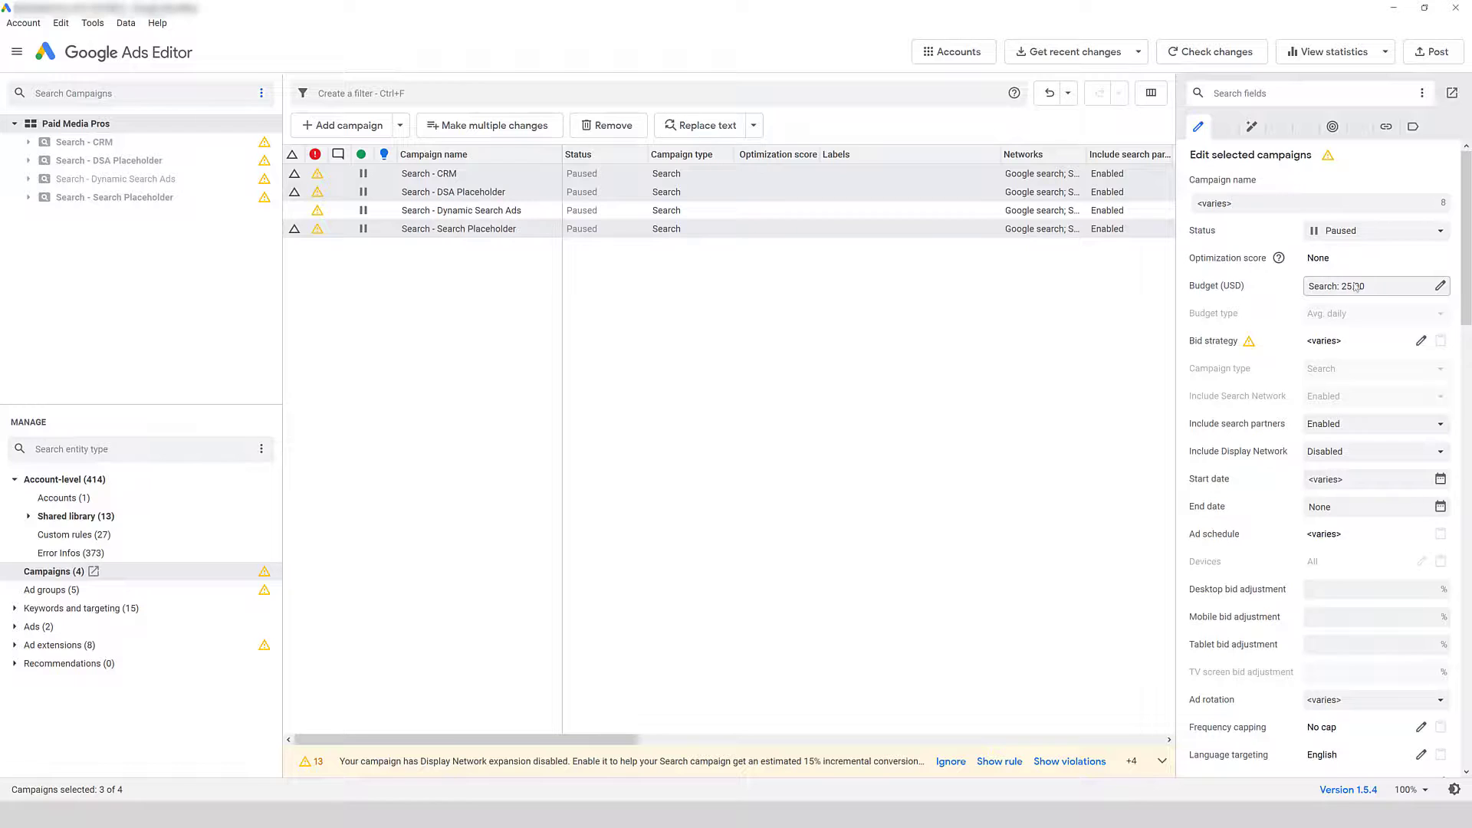
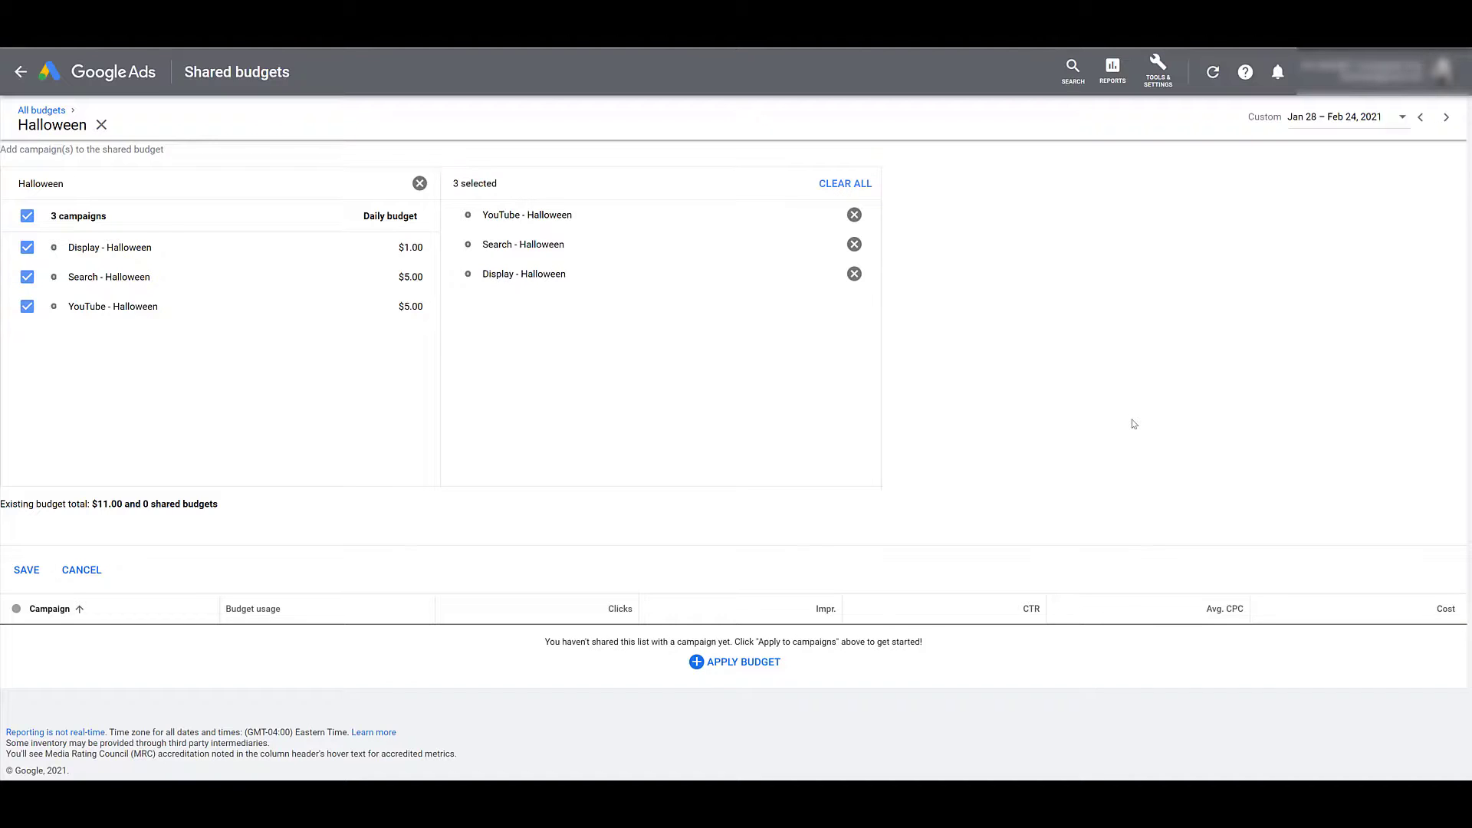
In Google Ads, apply the Halloween shared budget to the Display - Halloween, Search - Halloween and YouTube - Halloween campaigns
left_click(759, 664)
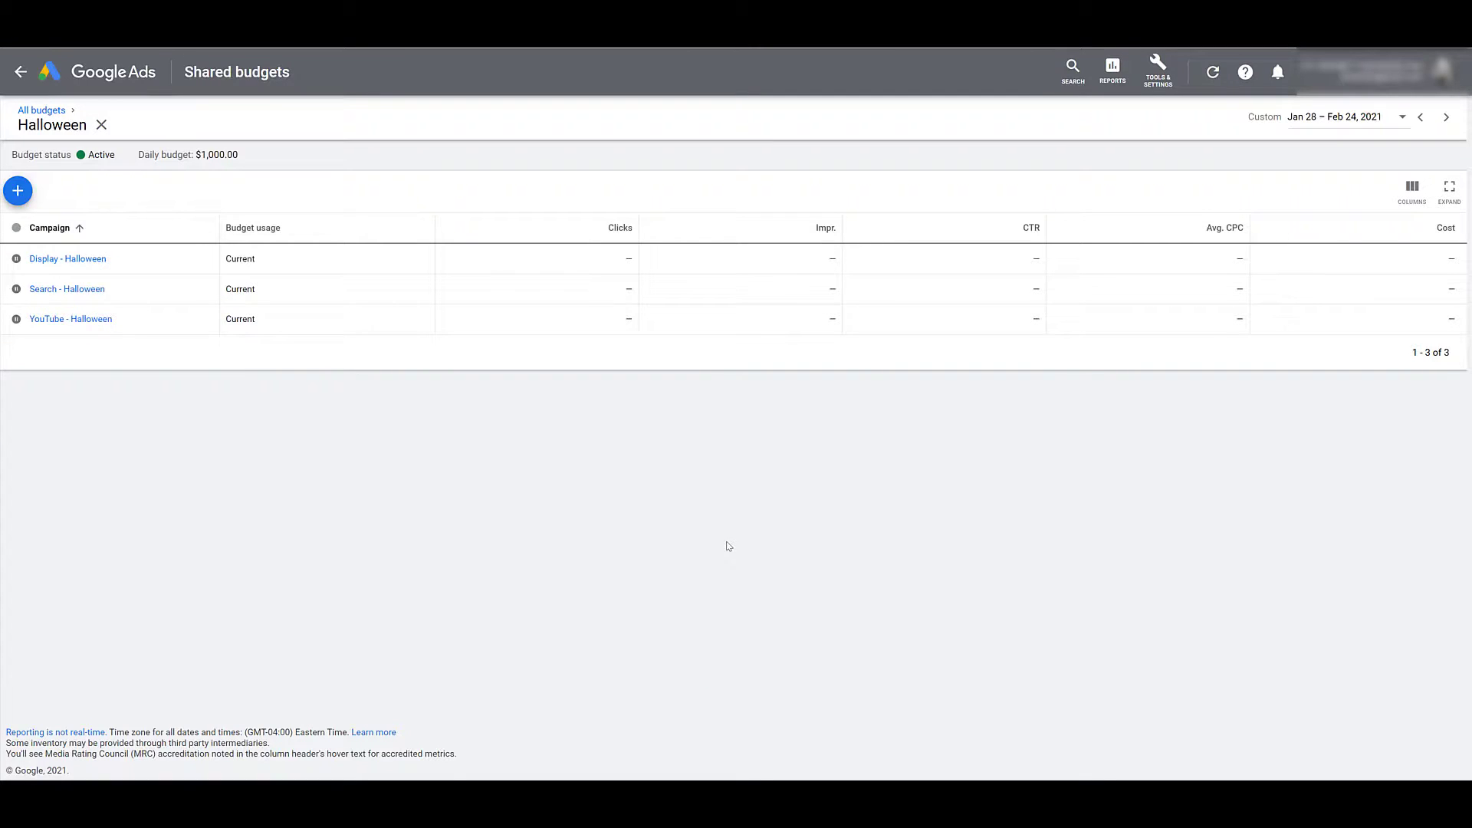